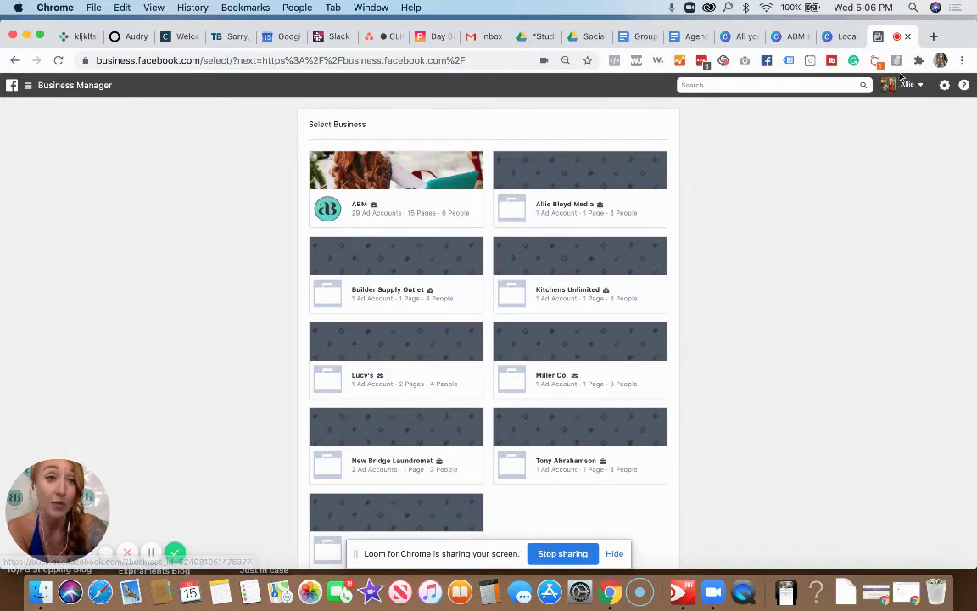
# Open facebook.com in a new tab and show the account menu's list of Business Manager accounts.
pyautogui.click(933, 37)
pyautogui.click(543, 62)
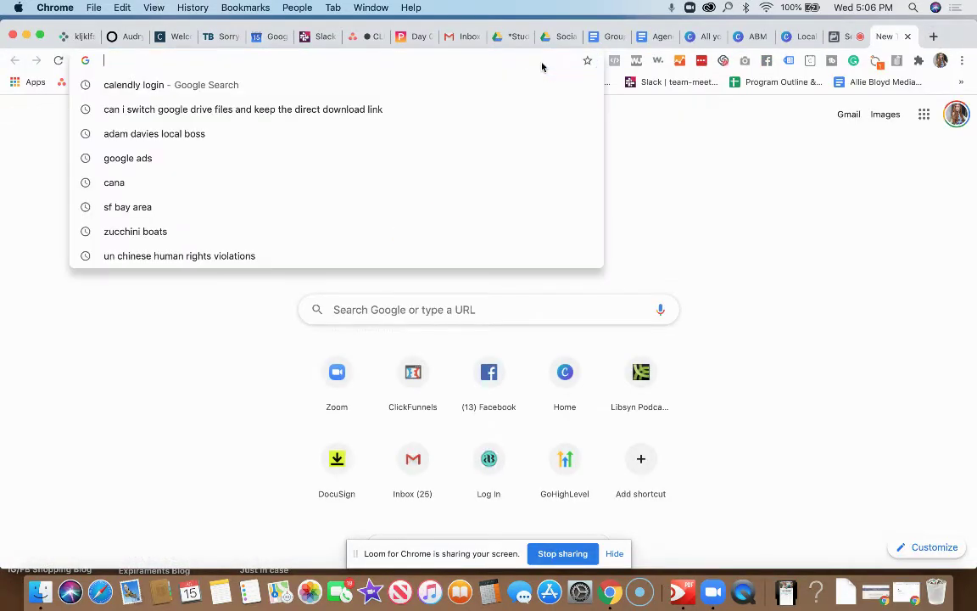
pyautogui.write('facebook.com')
pyautogui.press('Return')
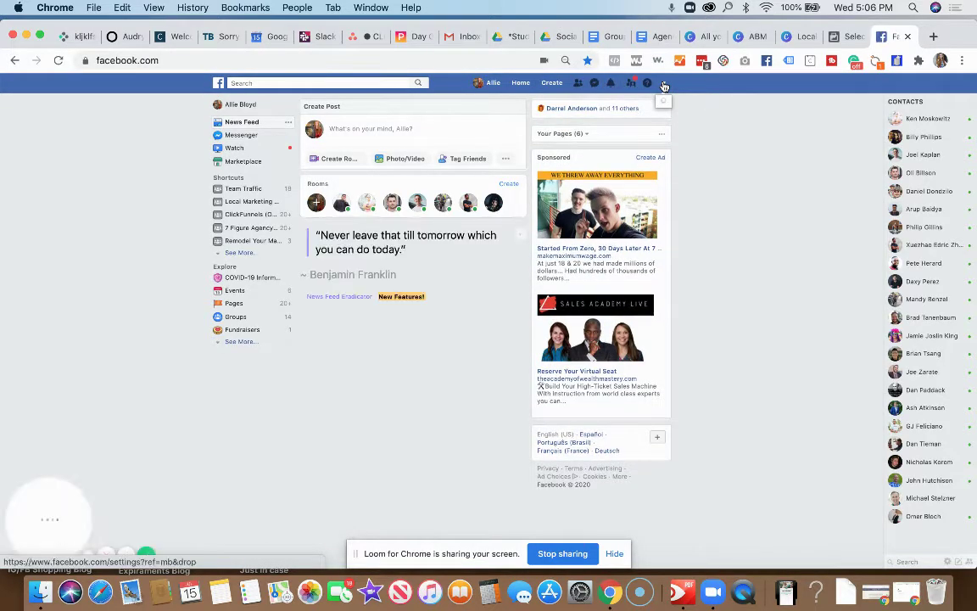
pyautogui.click(664, 85)
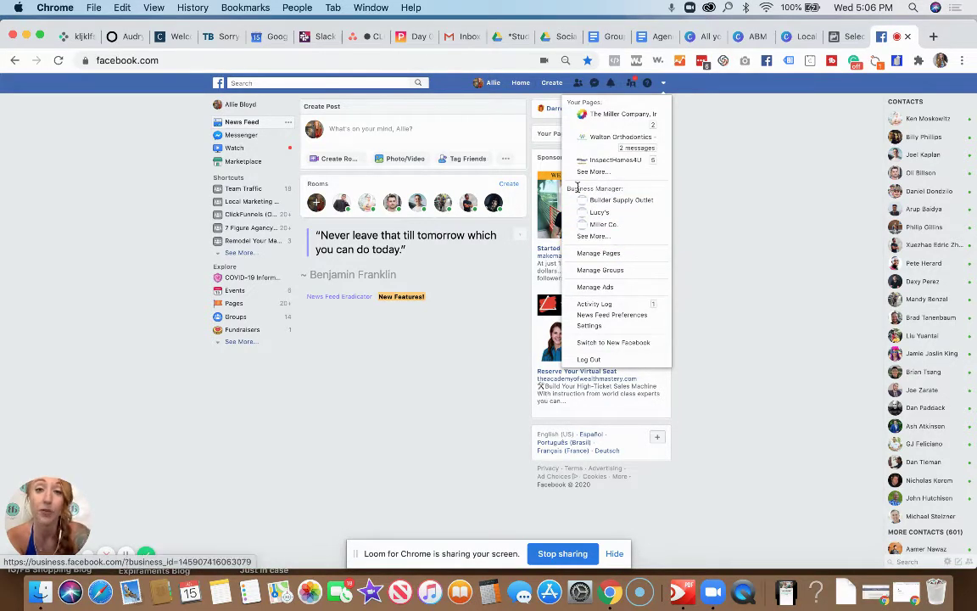
pyautogui.click(599, 210)
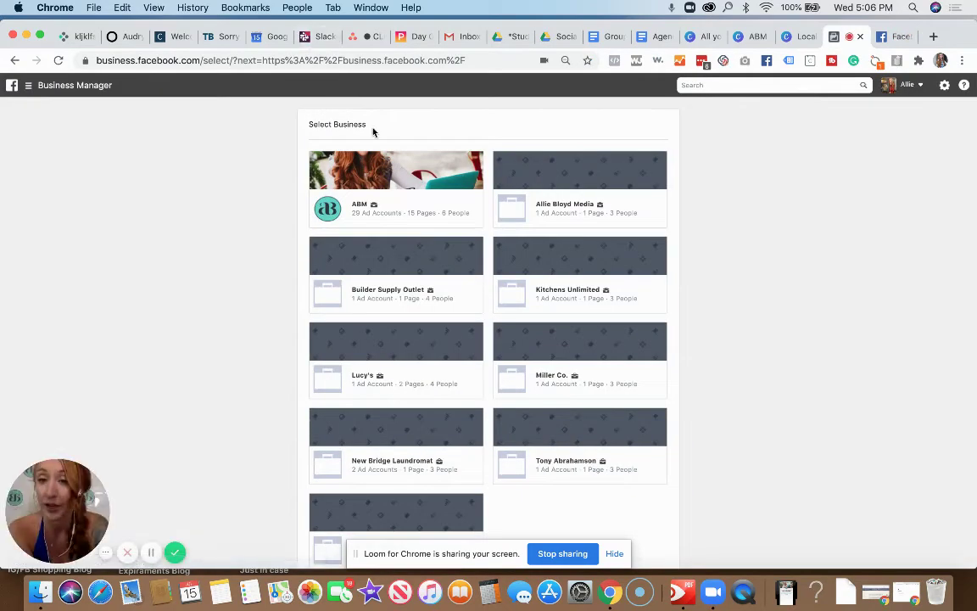
# Open the ABM business from the business selection page and go to its Business Settings.
pyautogui.click(355, 211)
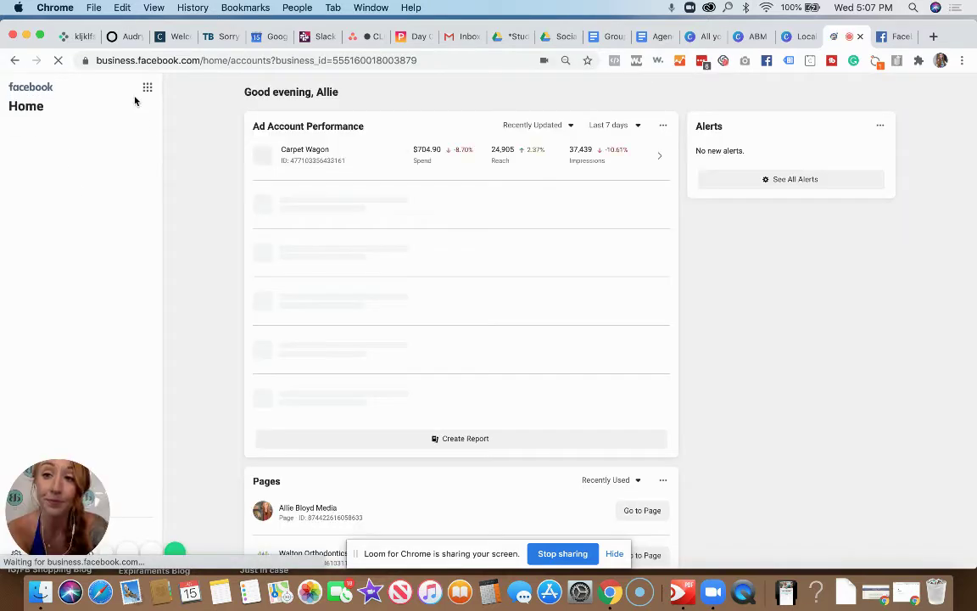
pyautogui.click(149, 92)
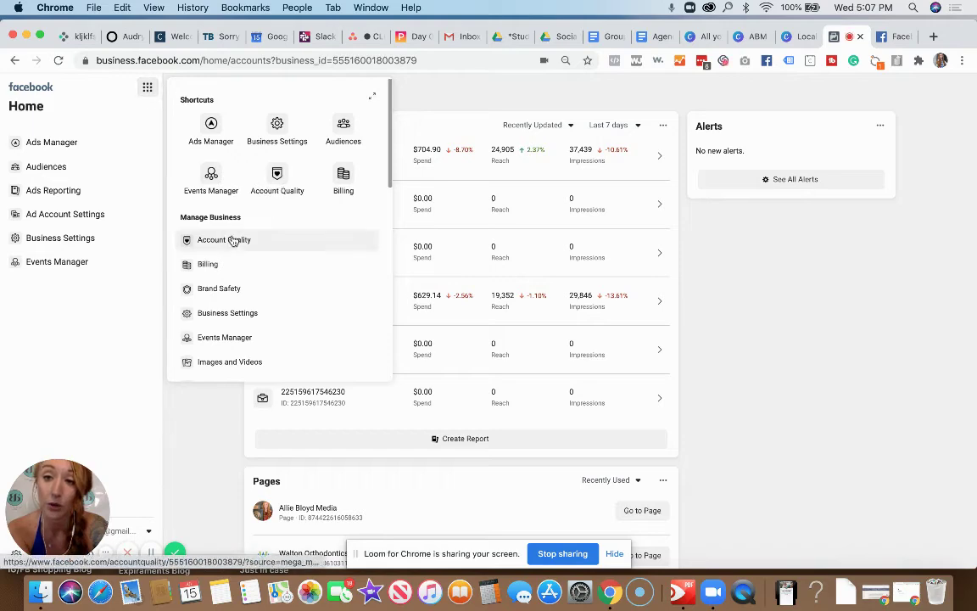
pyautogui.click(232, 310)
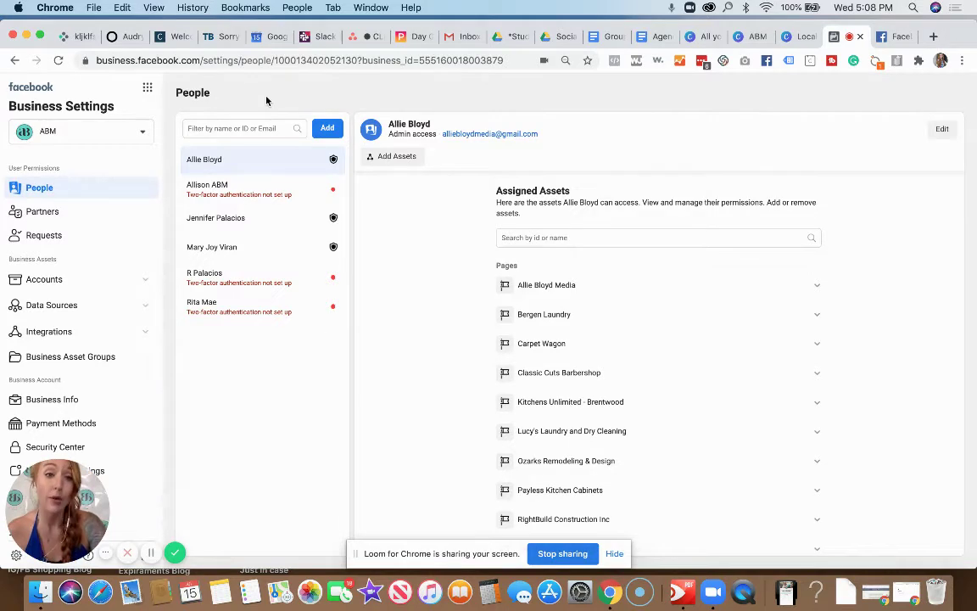
# Review the page and Business Manager entries in the Facebook account menu, and return to the People settings.
pyautogui.click(888, 37)
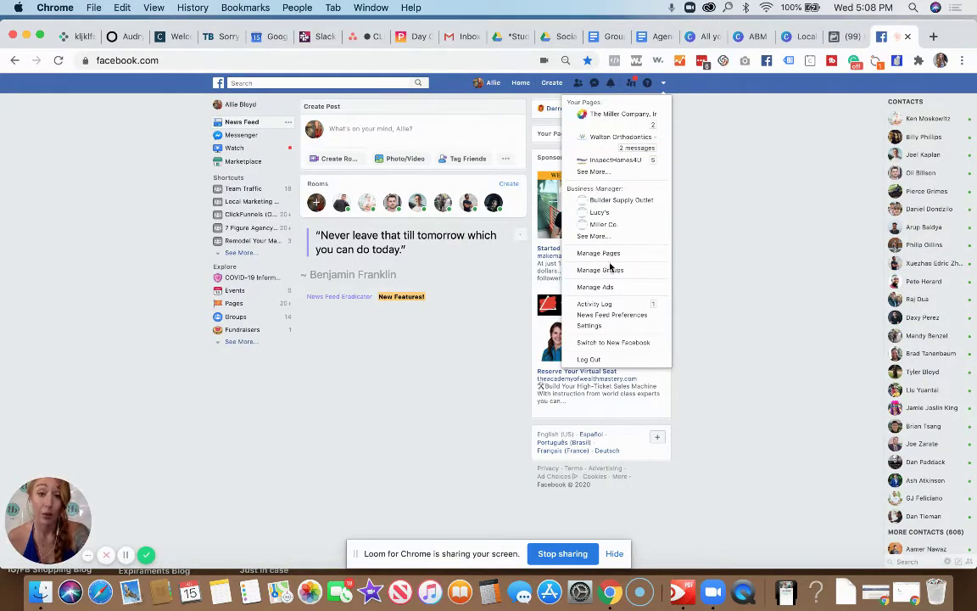
pyautogui.click(830, 38)
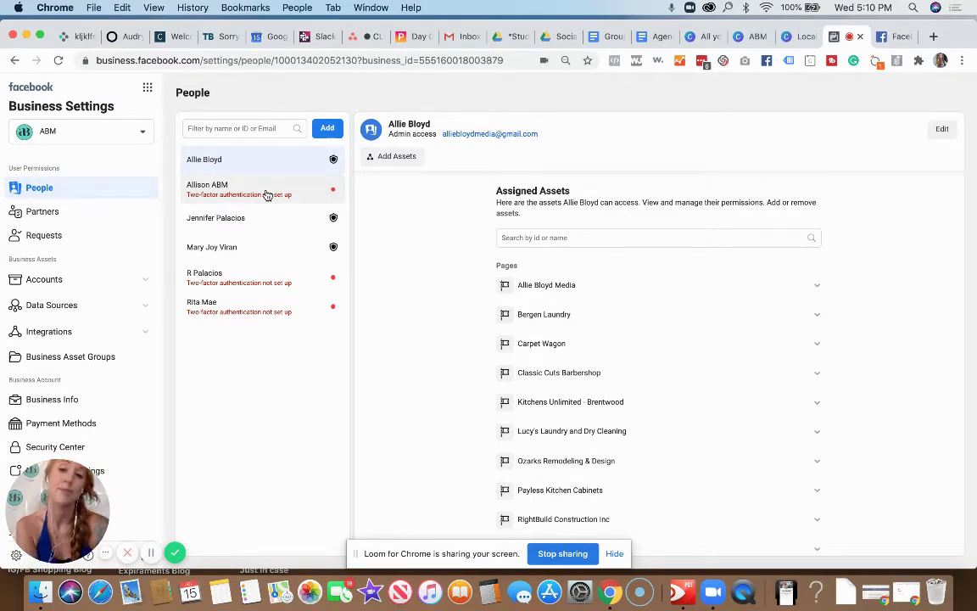
# Try the admin access role in a new people invitation and dismiss the invitation form.
pyautogui.click(334, 134)
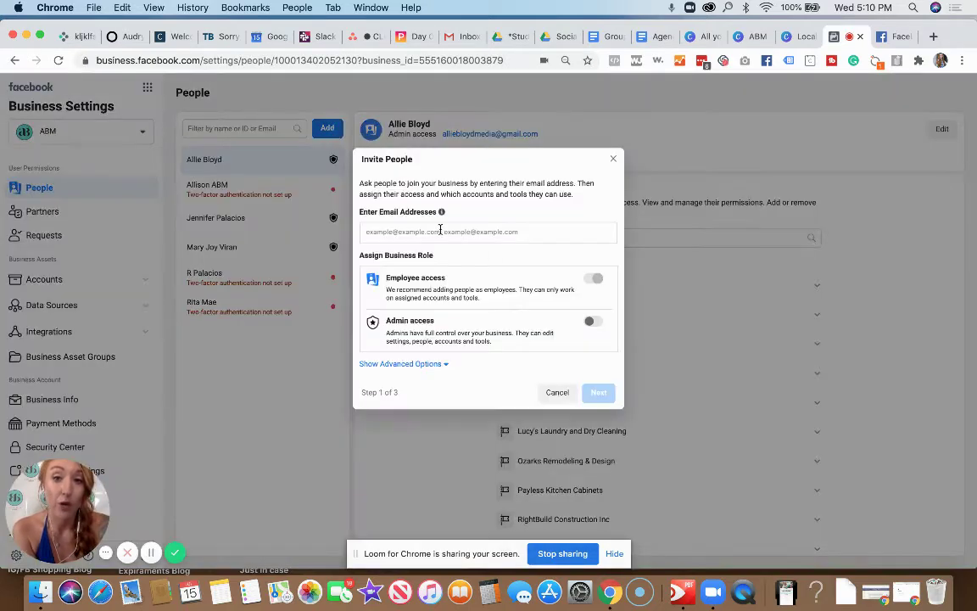
pyautogui.click(594, 322)
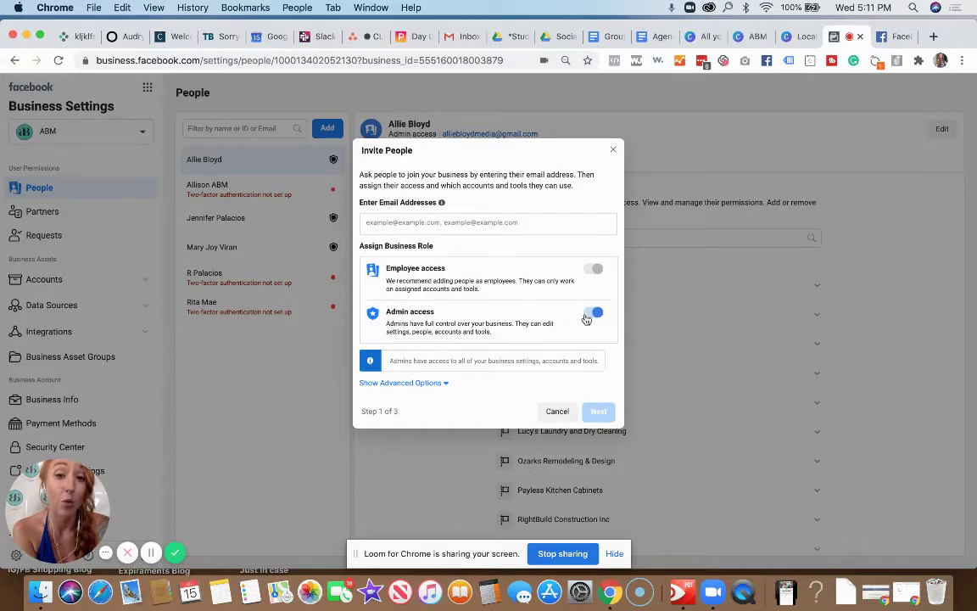
pyautogui.click(592, 316)
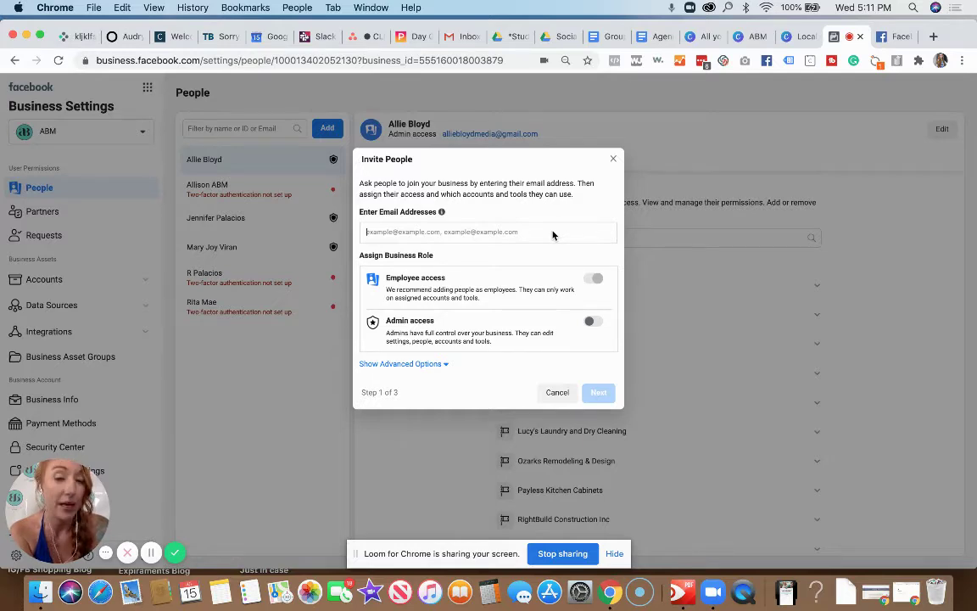
pyautogui.click(614, 160)
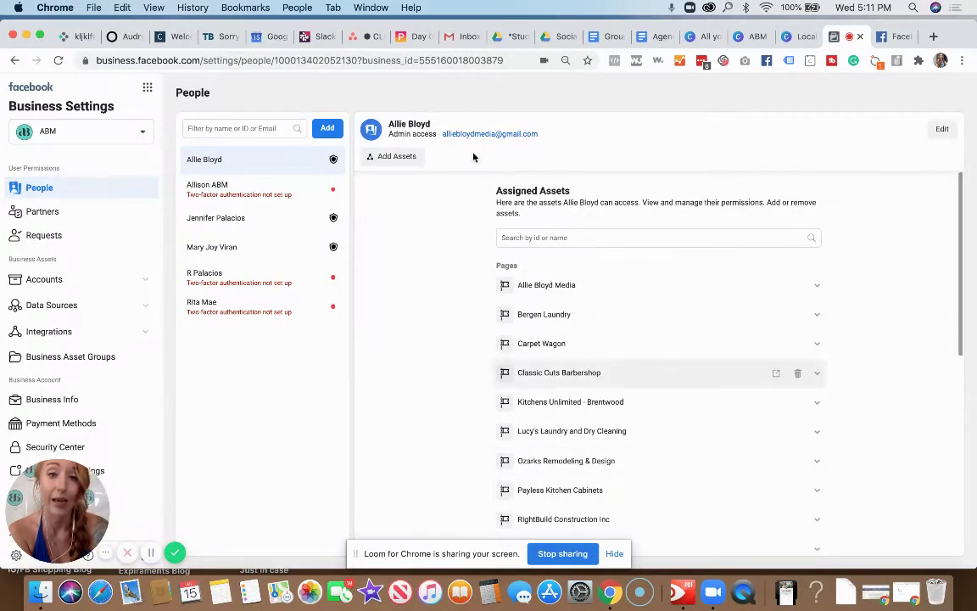
# Assign the Allie Bloyd Media page to the selected person with Manage Page admin access and save the changes.
pyautogui.click(413, 158)
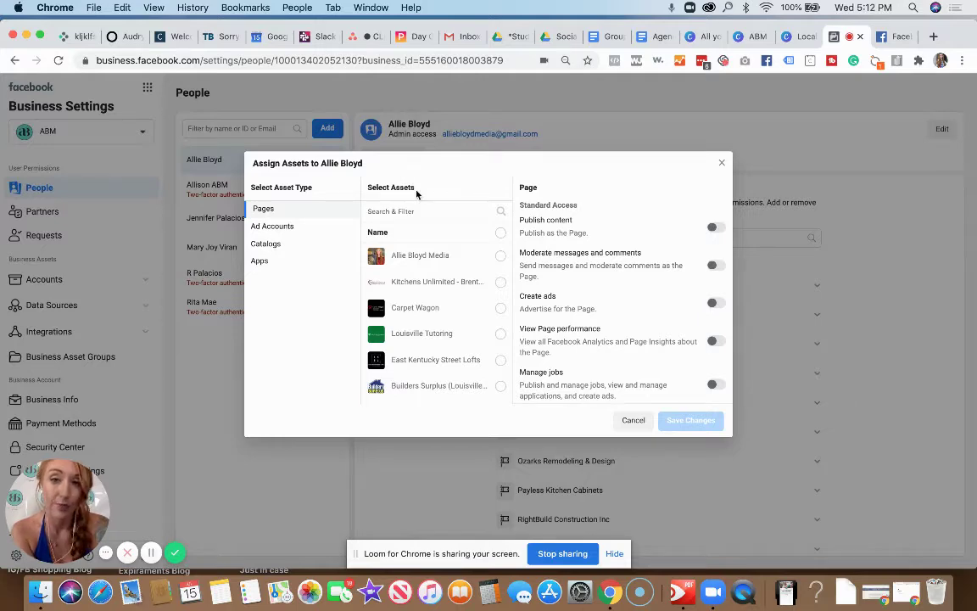
pyautogui.click(500, 255)
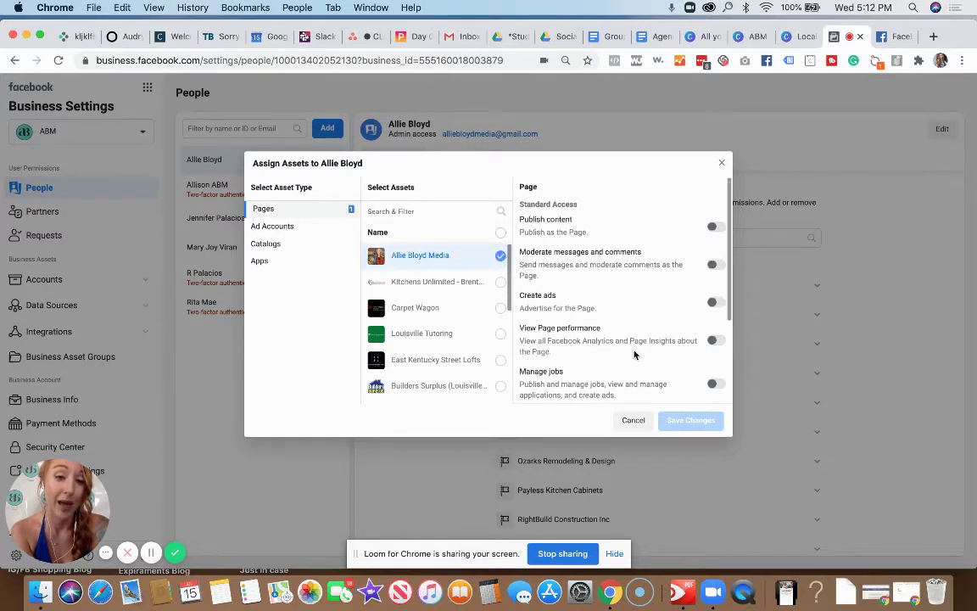
pyautogui.scroll(-5, 635, 353)
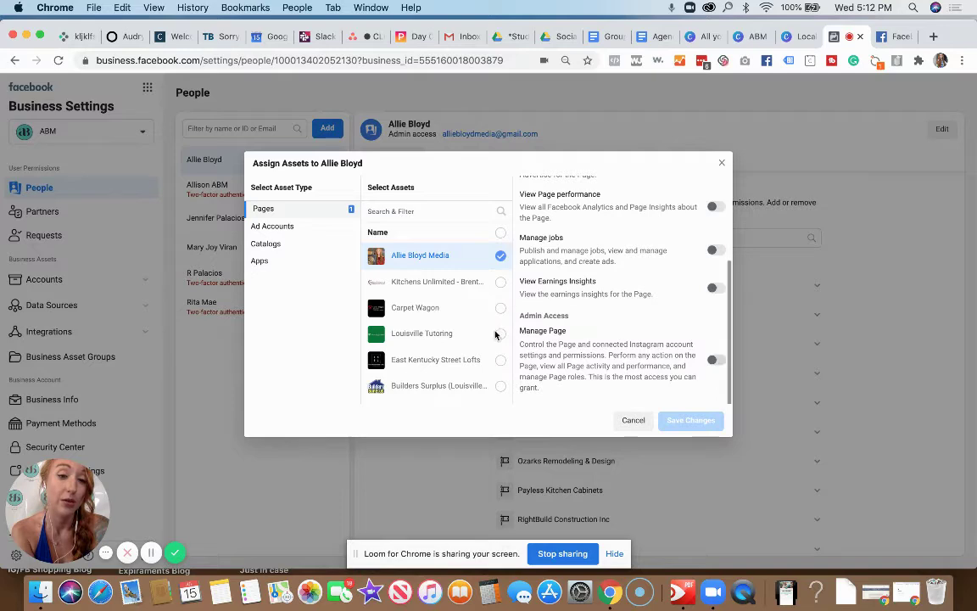
pyautogui.moveTo(521, 316); pyautogui.dragTo(582, 318)
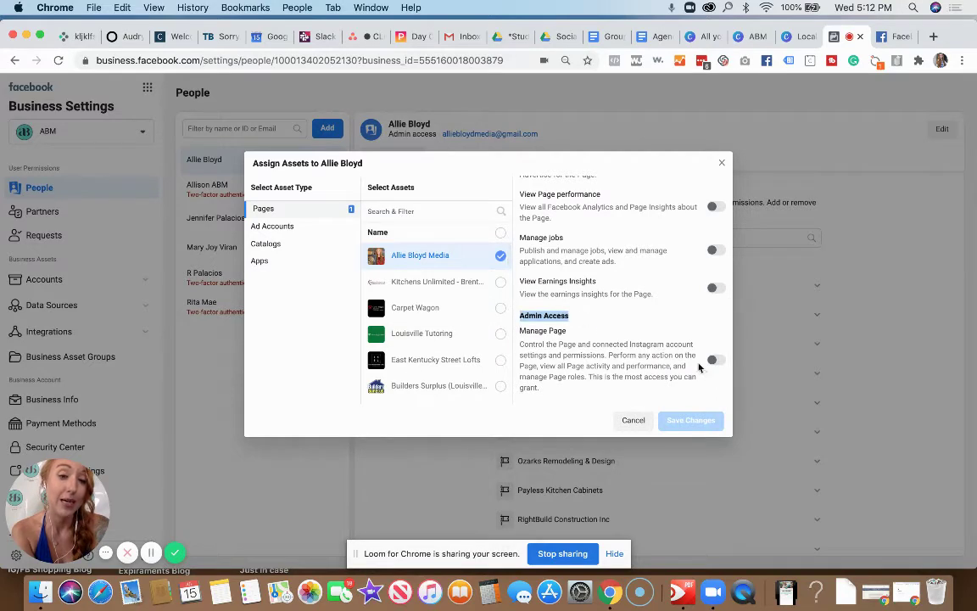
pyautogui.click(715, 360)
pyautogui.click(704, 328)
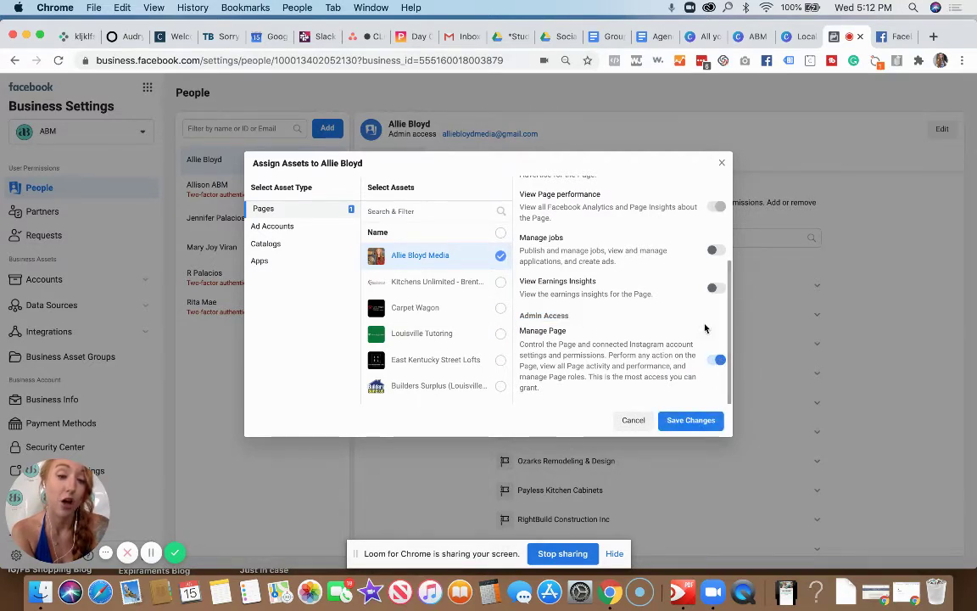
pyautogui.click(684, 426)
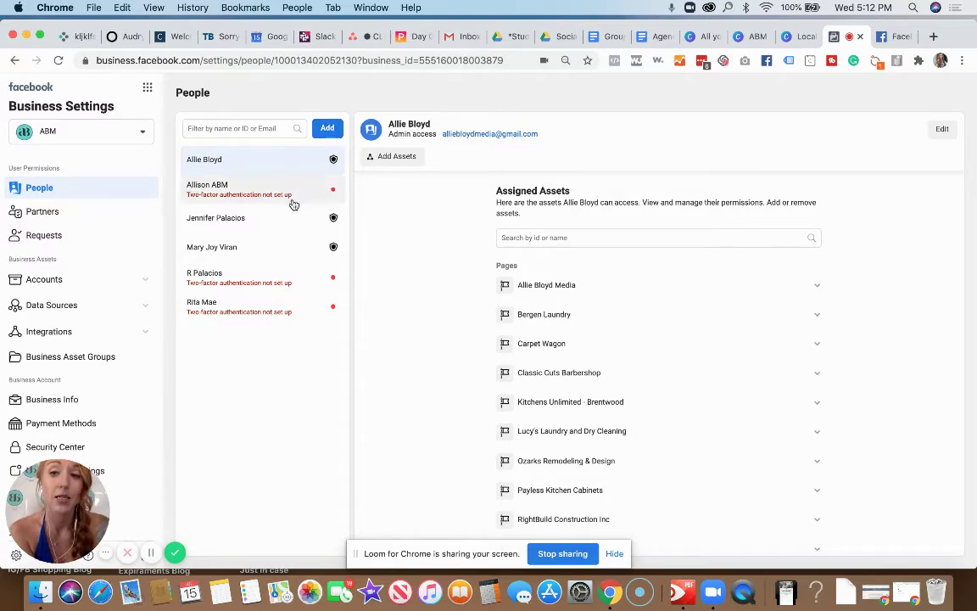
# Show the Pages settings within the business's accounts.
pyautogui.click(144, 280)
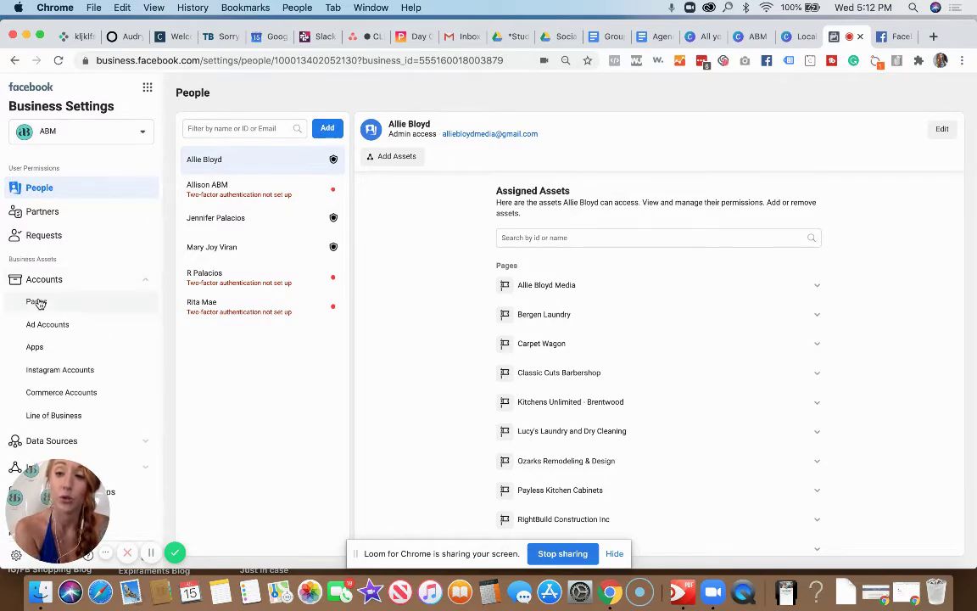
pyautogui.click(38, 302)
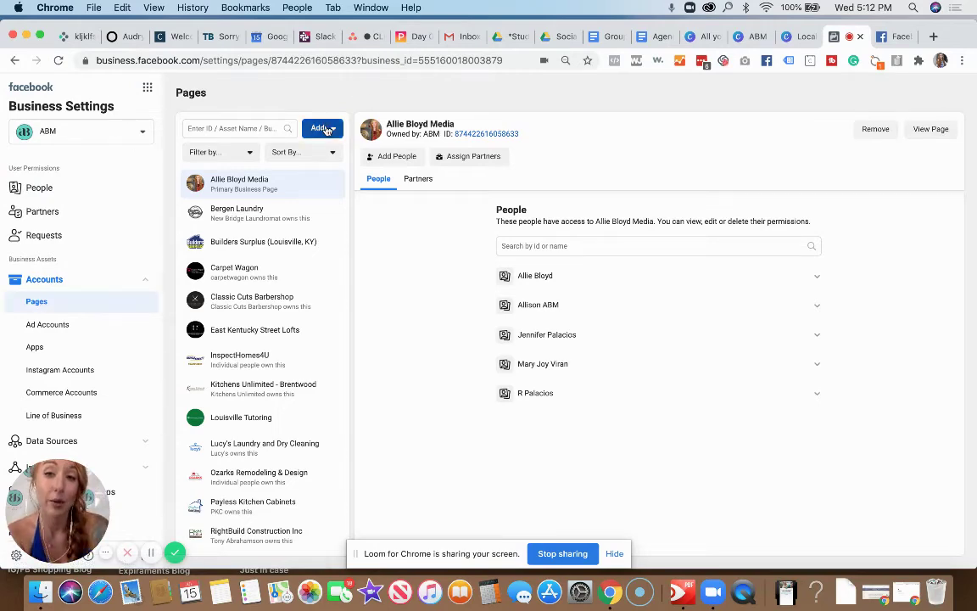
# Prepare an access request for the Allie Bloyd Media page with Manage Page permission and cancel it.
pyautogui.click(325, 128)
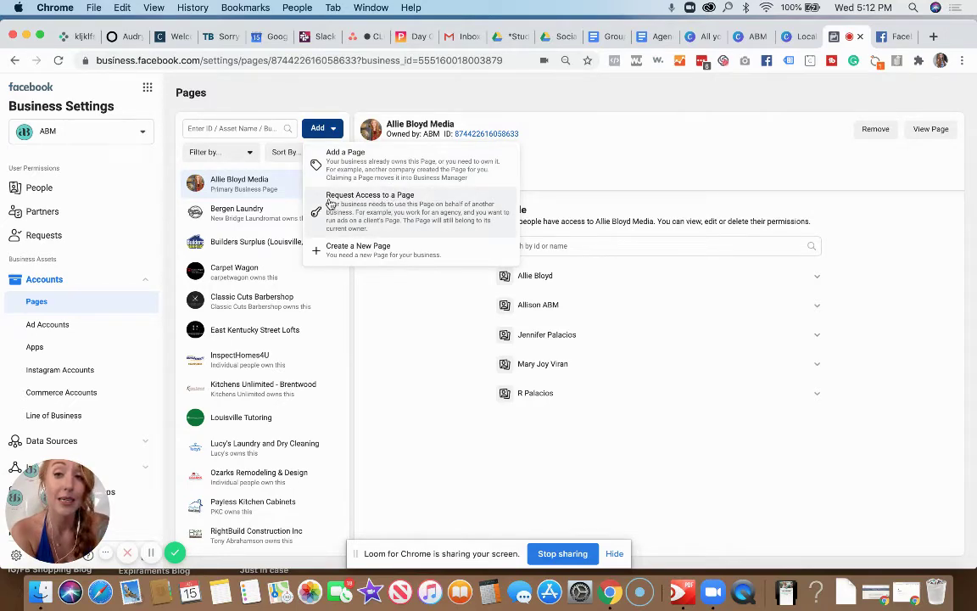
pyautogui.click(428, 215)
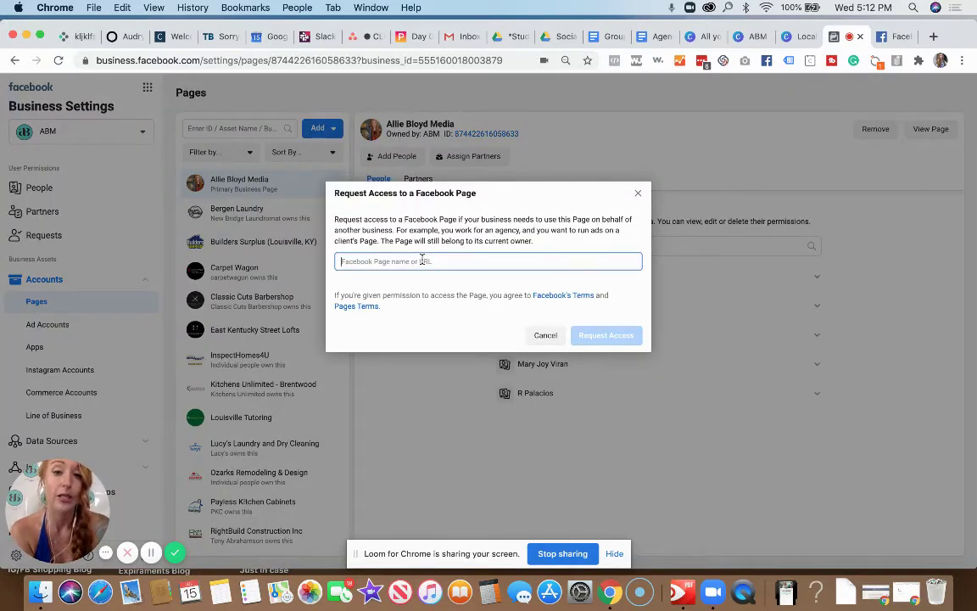
pyautogui.write('allie')
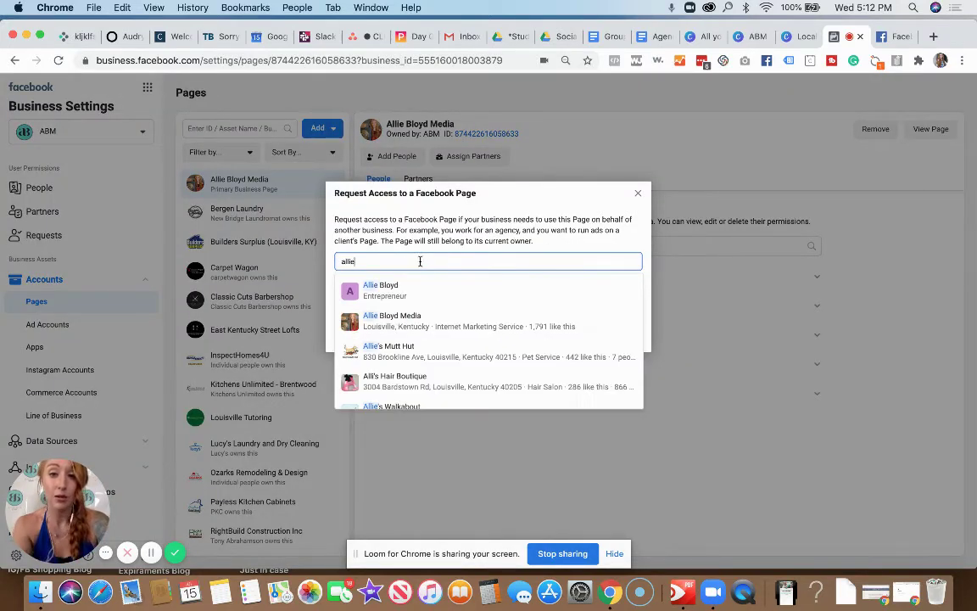
pyautogui.click(398, 320)
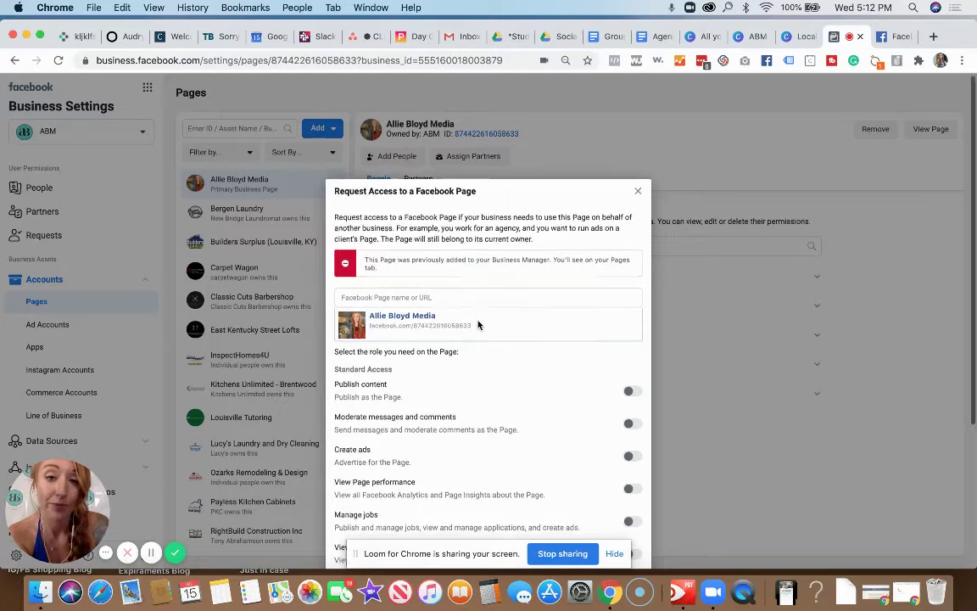
pyautogui.scroll(-4, 450, 246)
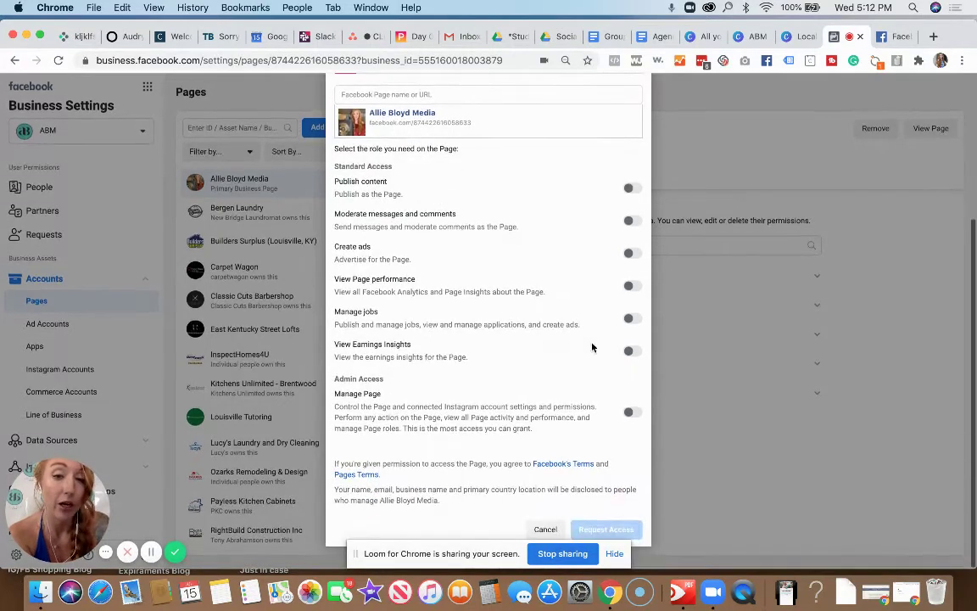
pyautogui.click(632, 413)
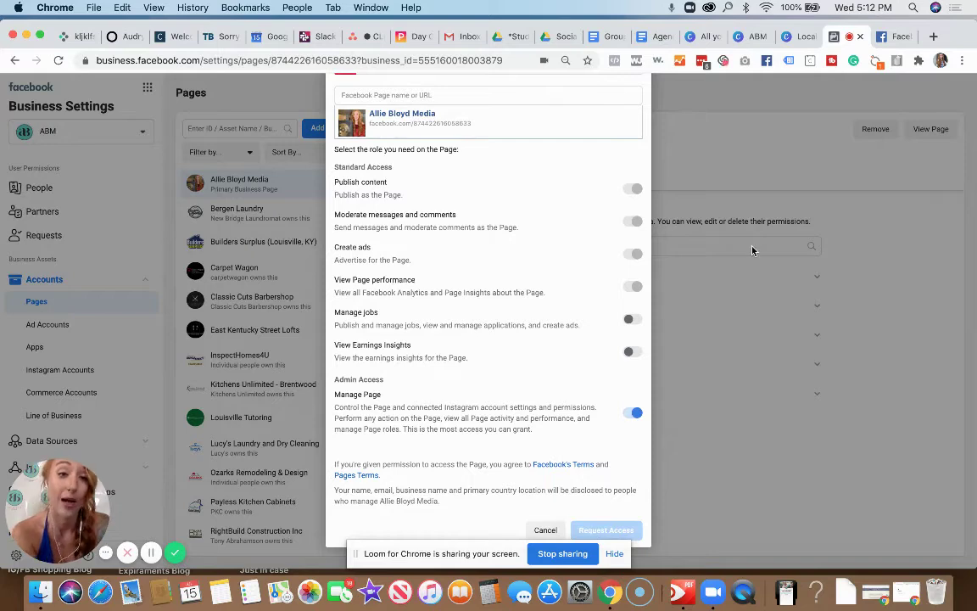
pyautogui.click(546, 530)
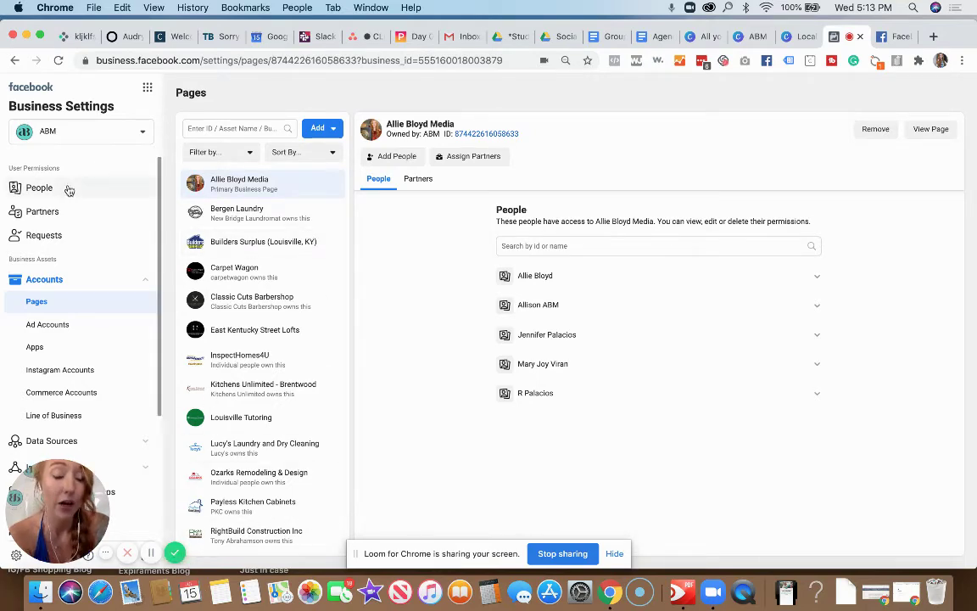
# Set up Manage Page access to Allie Bloyd Media for the first listed person and close without assigning it.
pyautogui.click(394, 156)
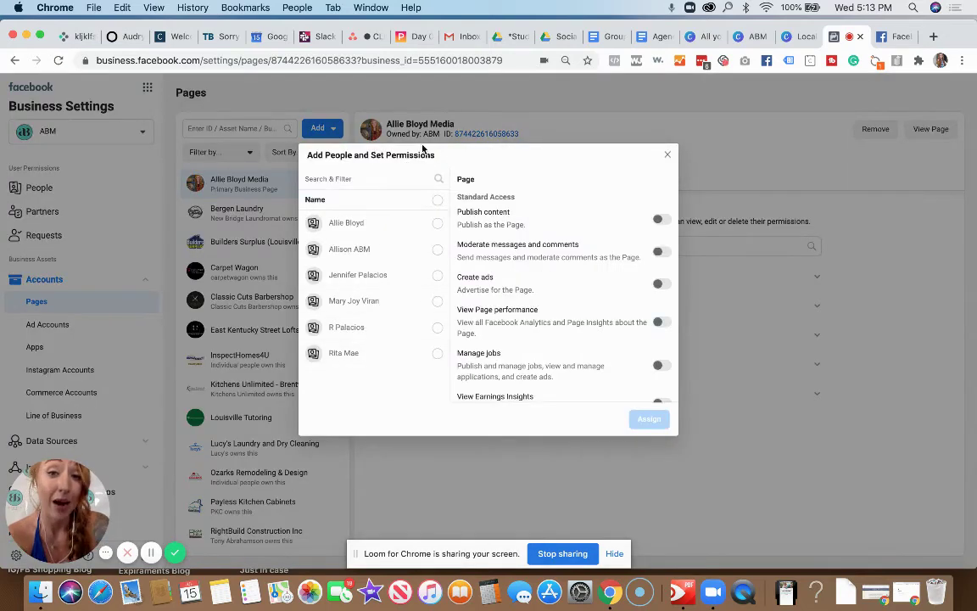
pyautogui.click(436, 223)
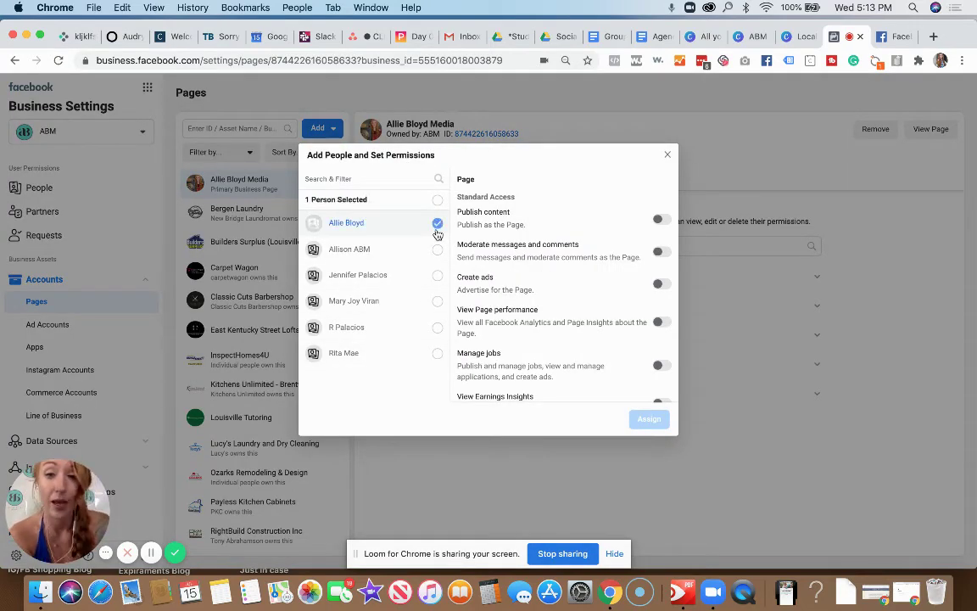
pyautogui.scroll(-3, 592, 362)
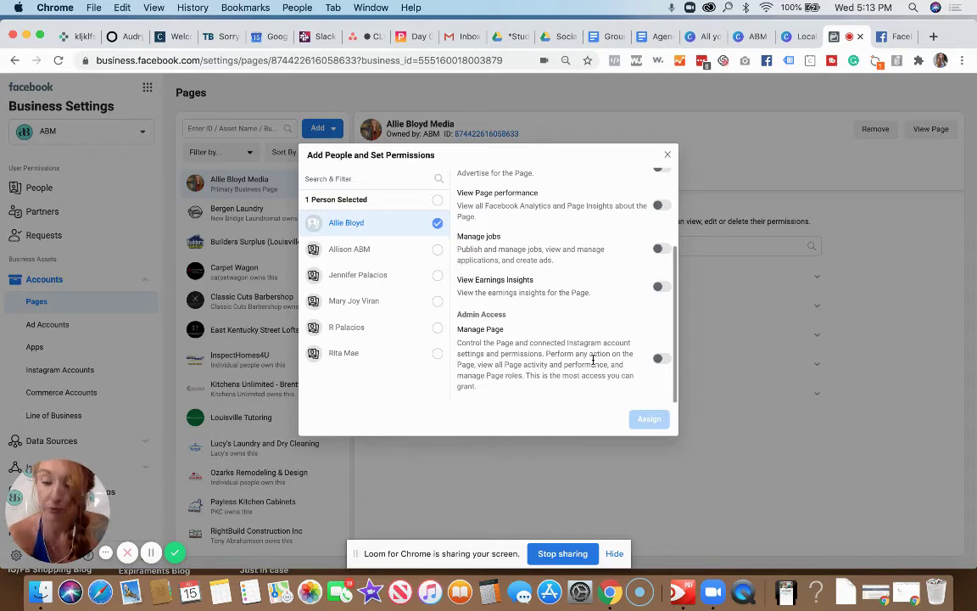
pyautogui.click(661, 358)
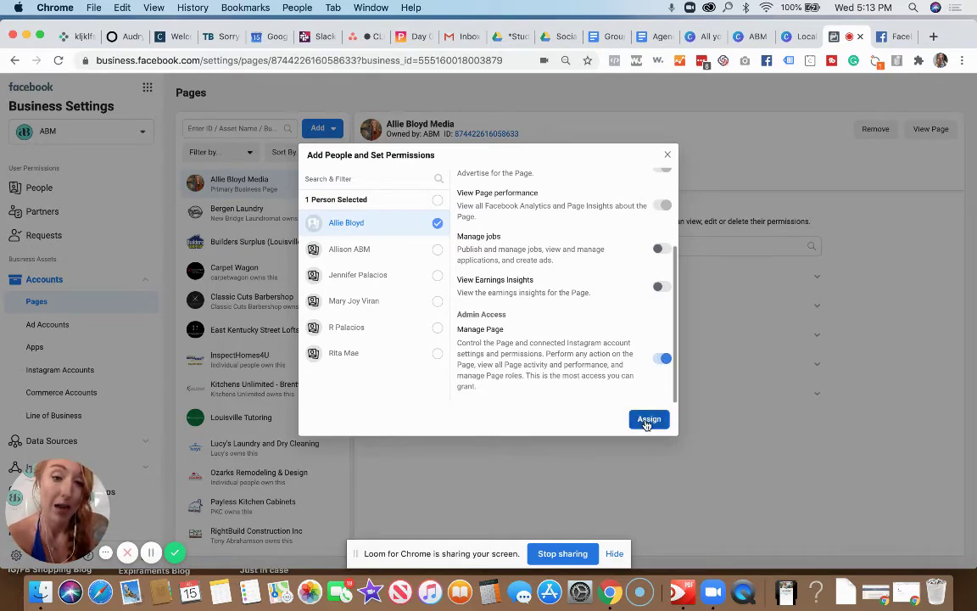
pyautogui.click(669, 156)
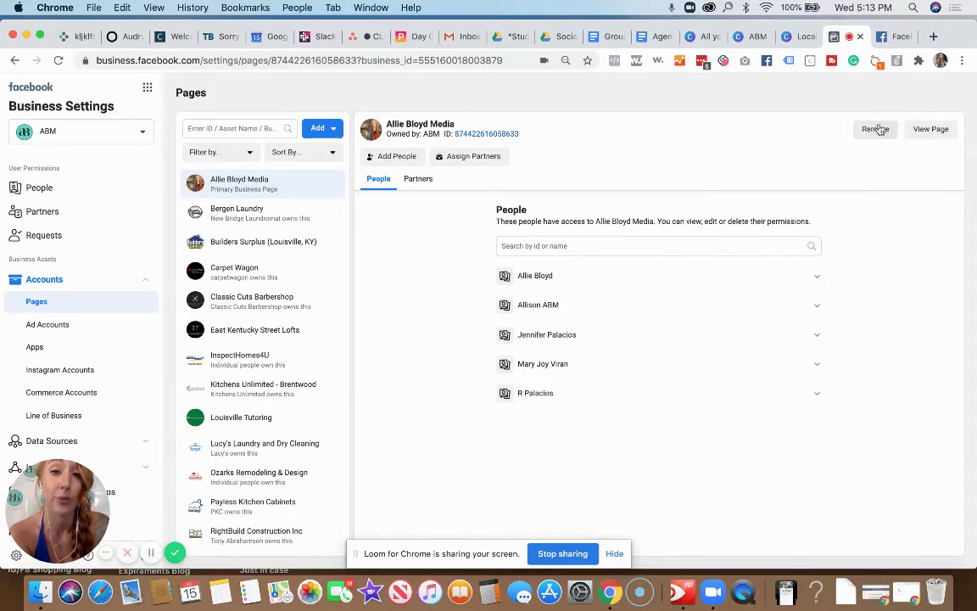
# View the link-sharing permission options for assigning a partner to the Allie Bloyd Media page and close them without creating a link.
pyautogui.click(477, 159)
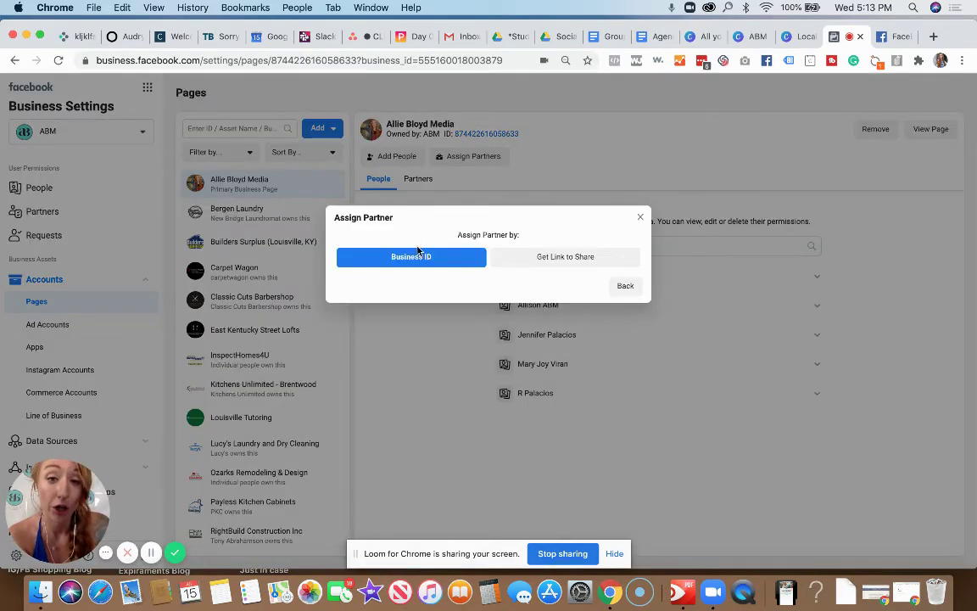
pyautogui.click(573, 259)
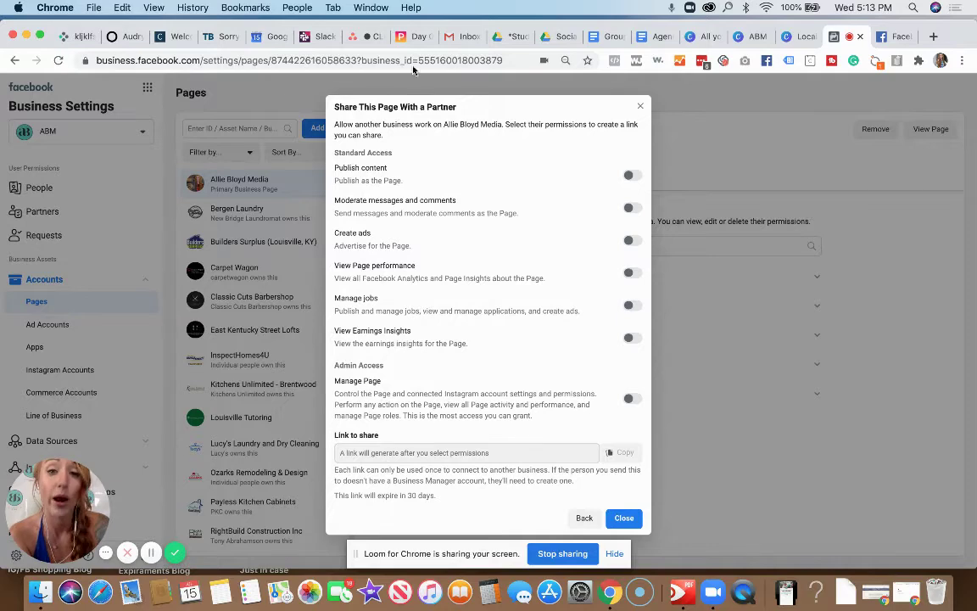
pyautogui.click(780, 400)
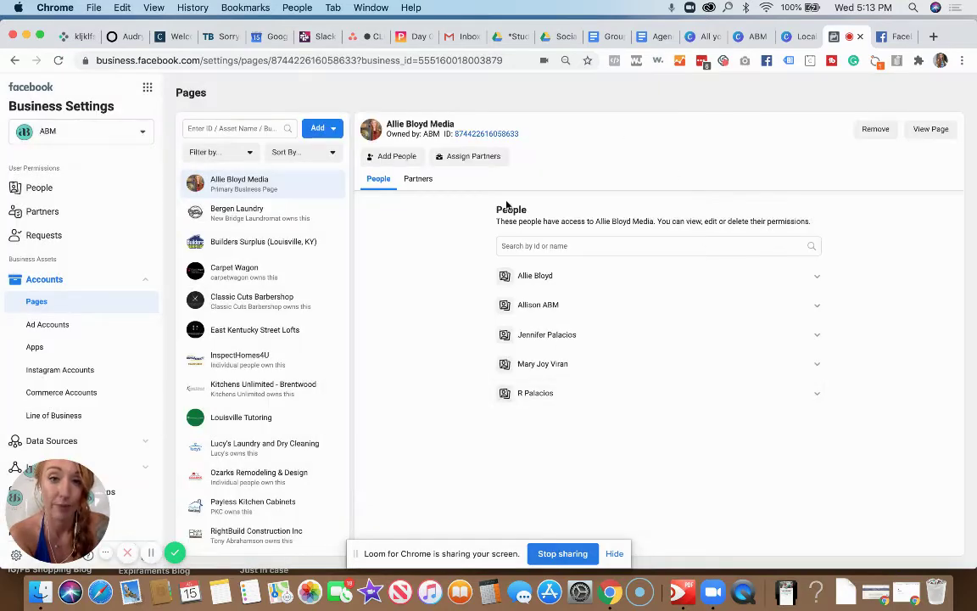
pyautogui.moveTo(458, 124); pyautogui.dragTo(387, 124)
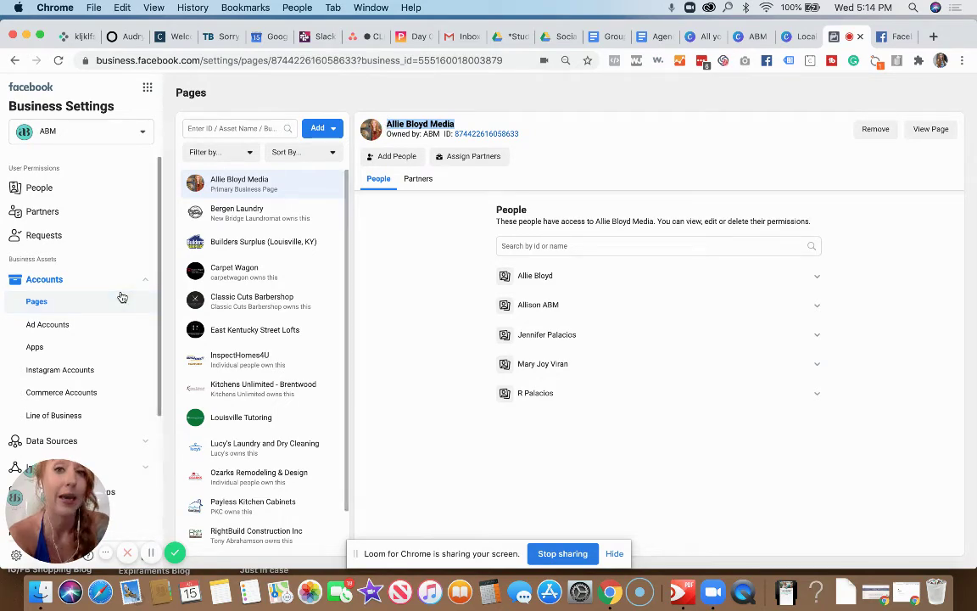
# Show the business's Ad Accounts settings and view the form for adding an existing ad account, closing it without adding one.
pyautogui.click(56, 328)
pyautogui.click(319, 131)
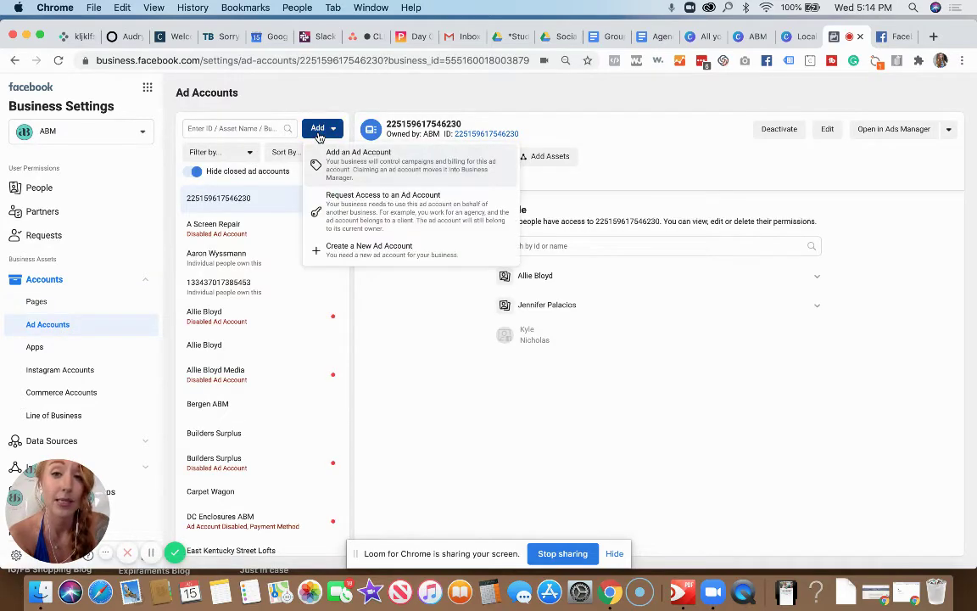
pyautogui.click(345, 170)
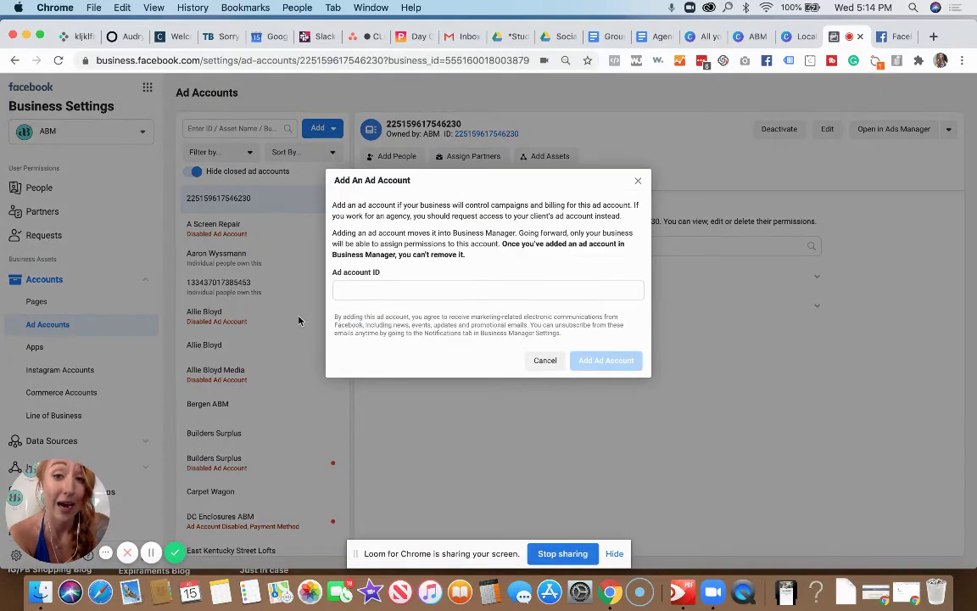
pyautogui.click(638, 181)
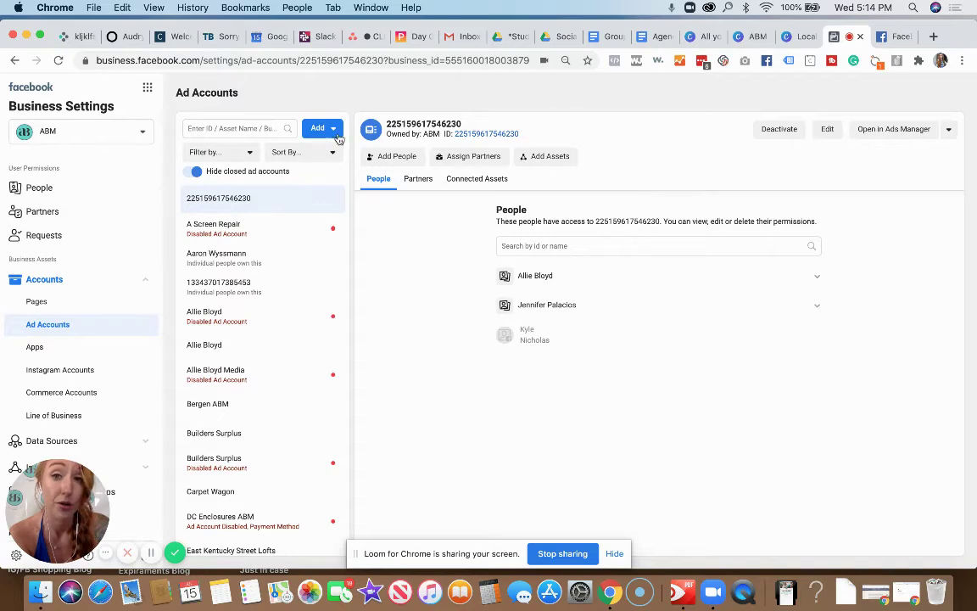
# View the form for requesting access to another business's ad account and close it without sending a request.
pyautogui.click(307, 127)
pyautogui.click(339, 217)
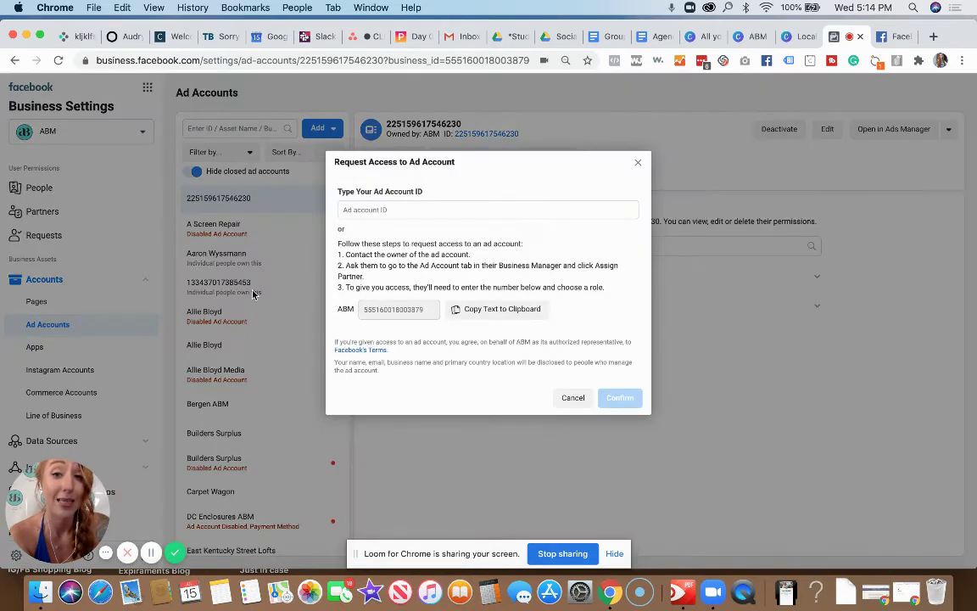
pyautogui.click(357, 209)
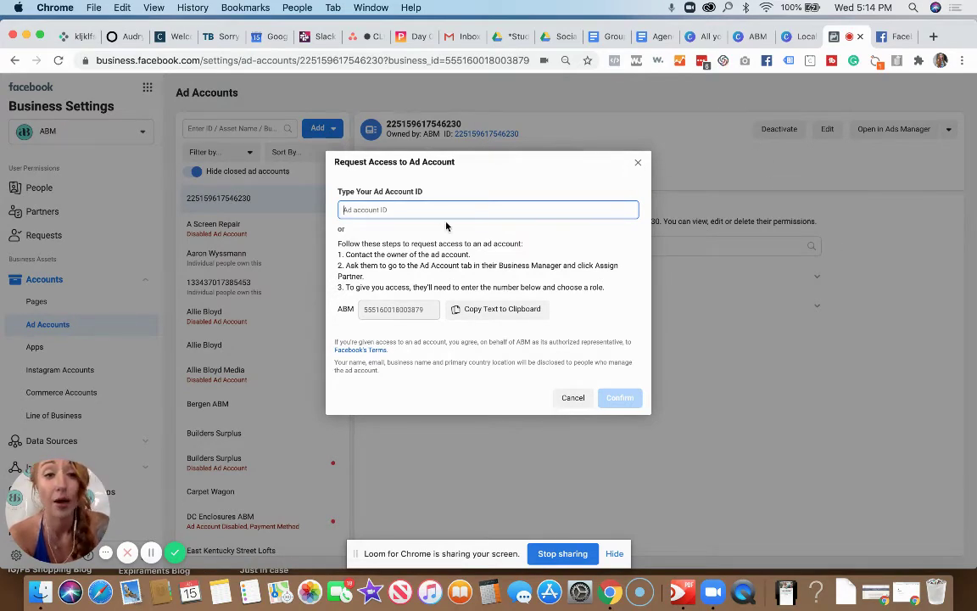
pyautogui.click(636, 163)
# Show the business's People settings and view the role options for inviting people, closing the invitation without sending it.
pyautogui.click(77, 194)
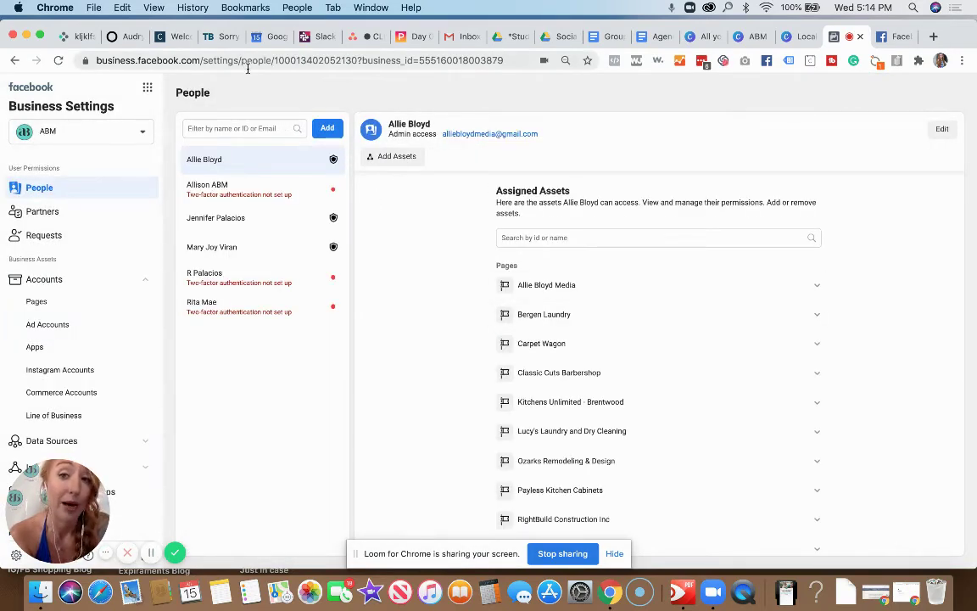
pyautogui.click(327, 128)
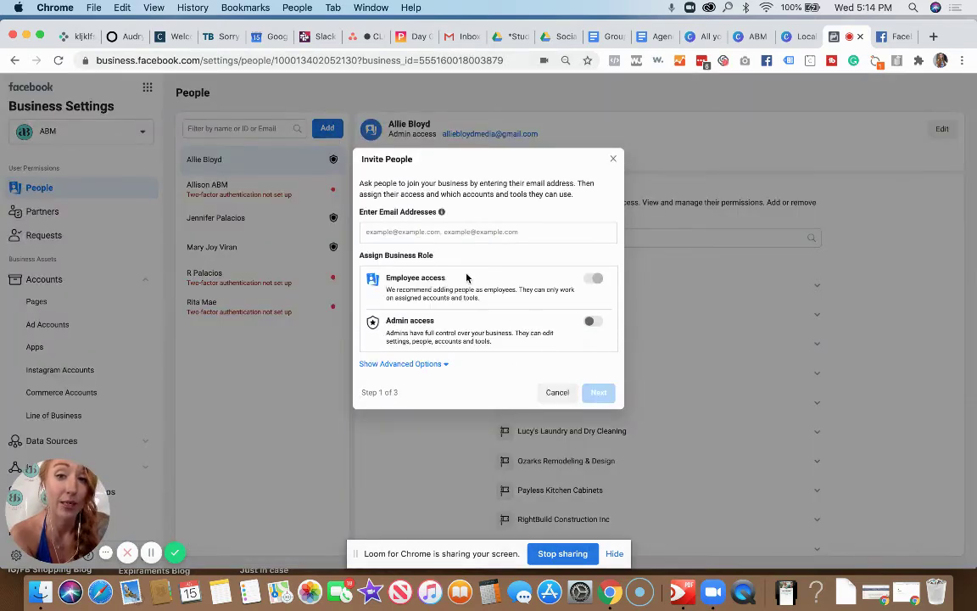
pyautogui.click(613, 159)
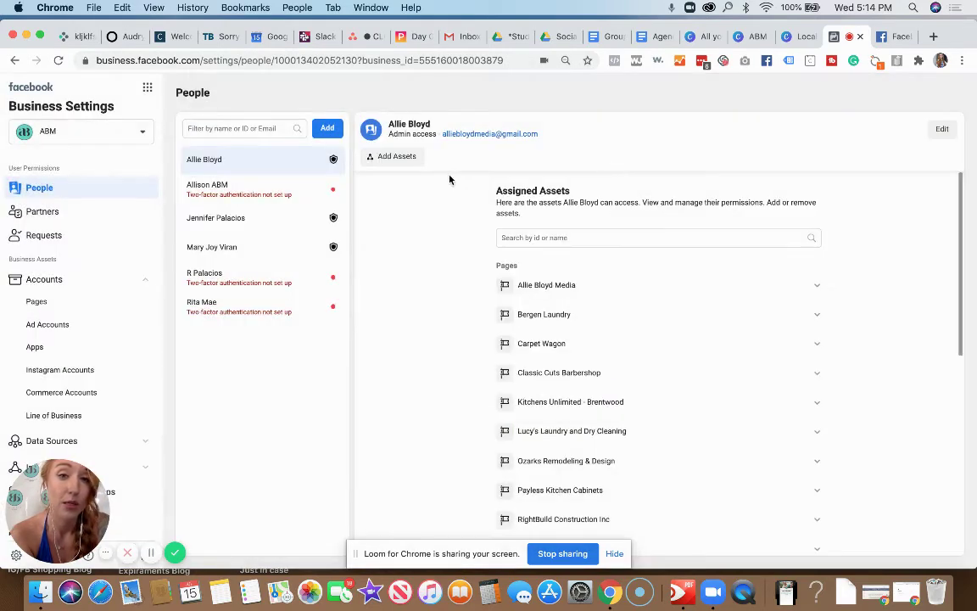
# Start assigning assets to the first listed person, toggle the selection of all pages on and off, and enable Manage Page access.
pyautogui.click(387, 159)
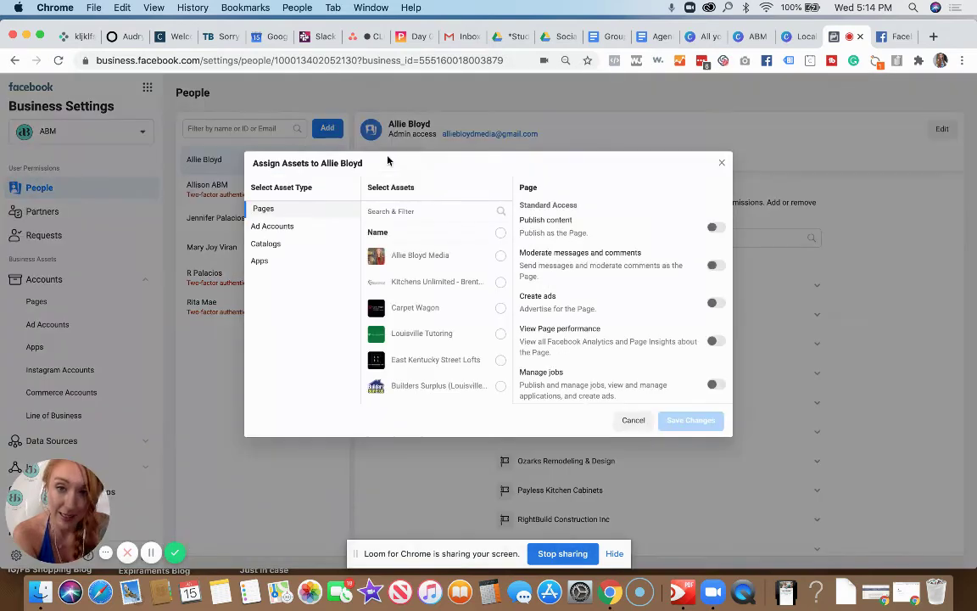
pyautogui.click(500, 233)
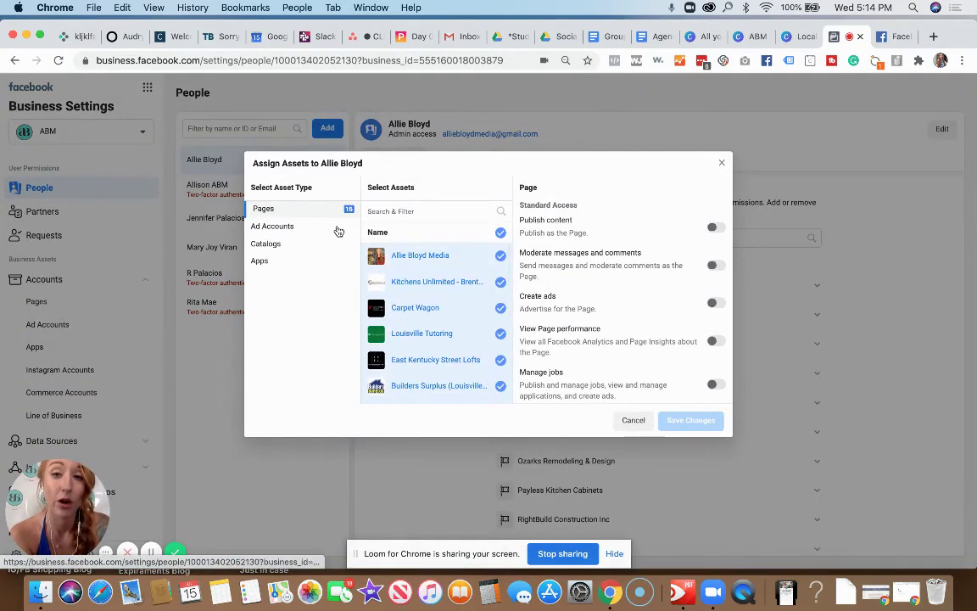
pyautogui.click(500, 233)
pyautogui.scroll(-3, 687, 354)
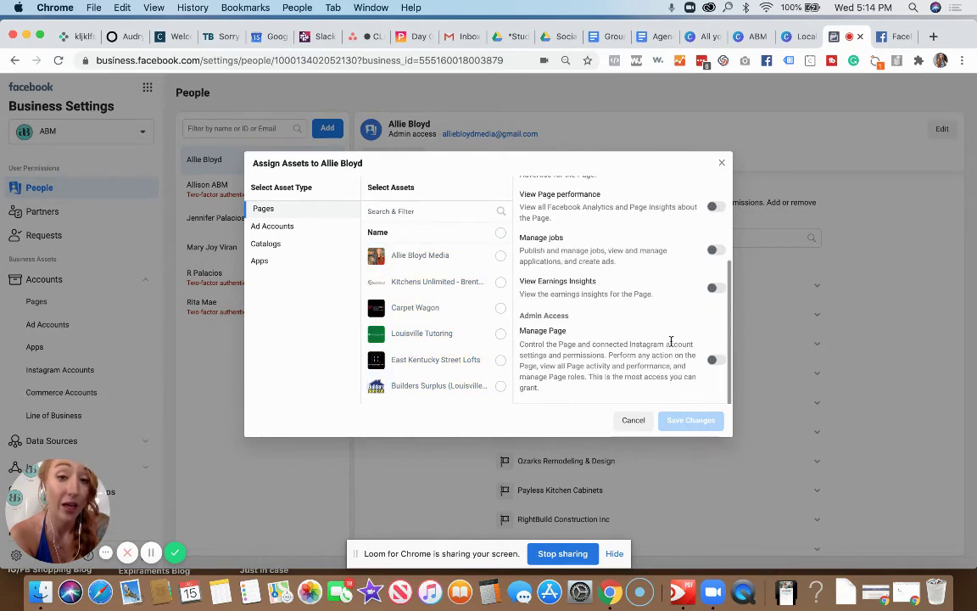
pyautogui.click(715, 360)
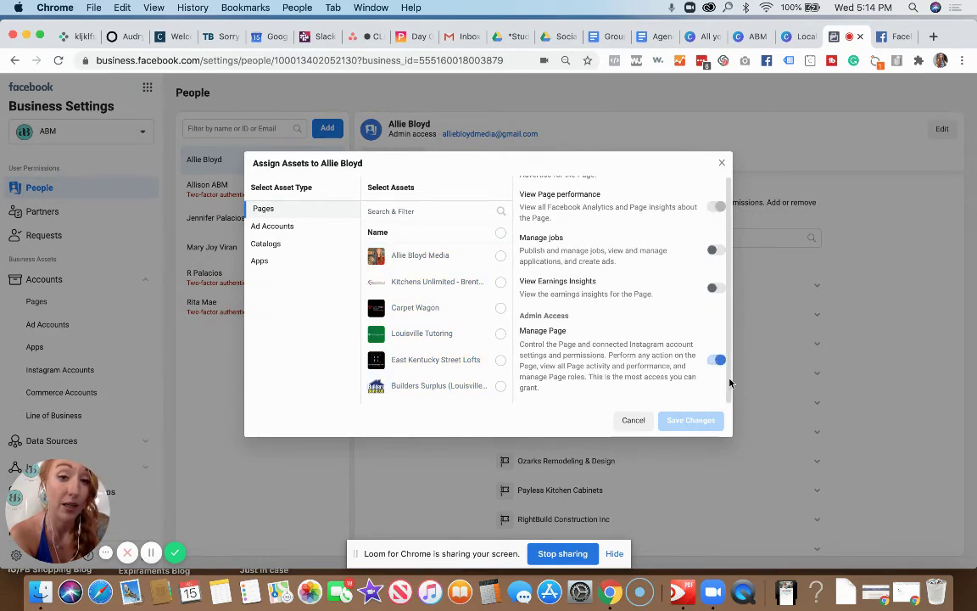
# Try the Manage Ad Account permission for the person's ad accounts, return to the page permissions and close without saving.
pyautogui.click(297, 236)
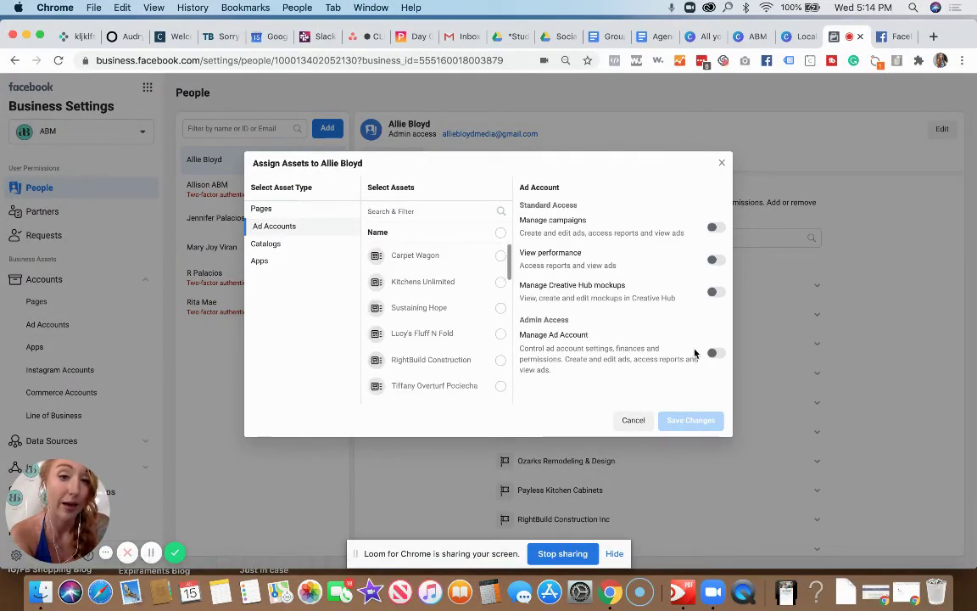
pyautogui.click(716, 354)
pyautogui.click(717, 354)
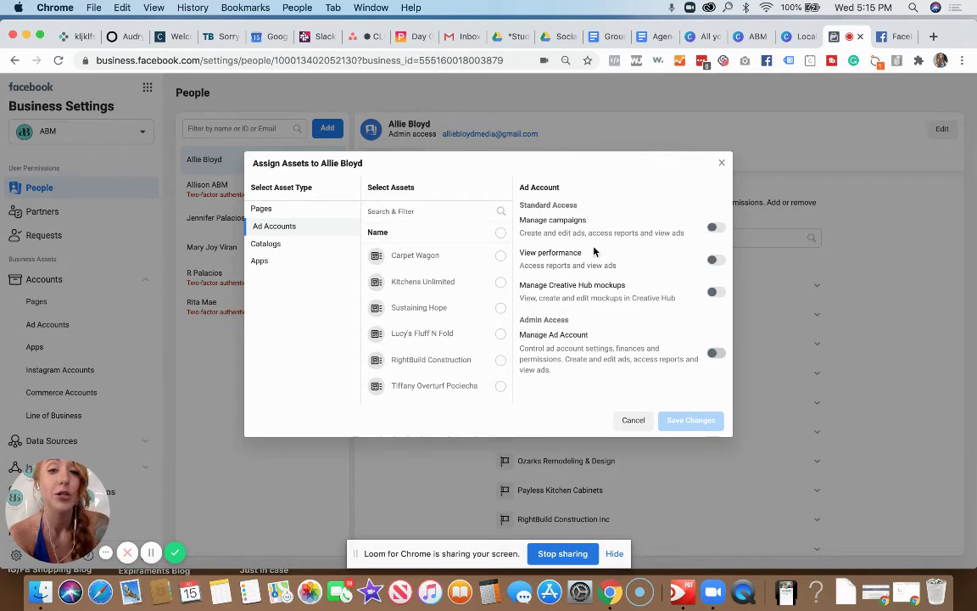
pyautogui.click(260, 209)
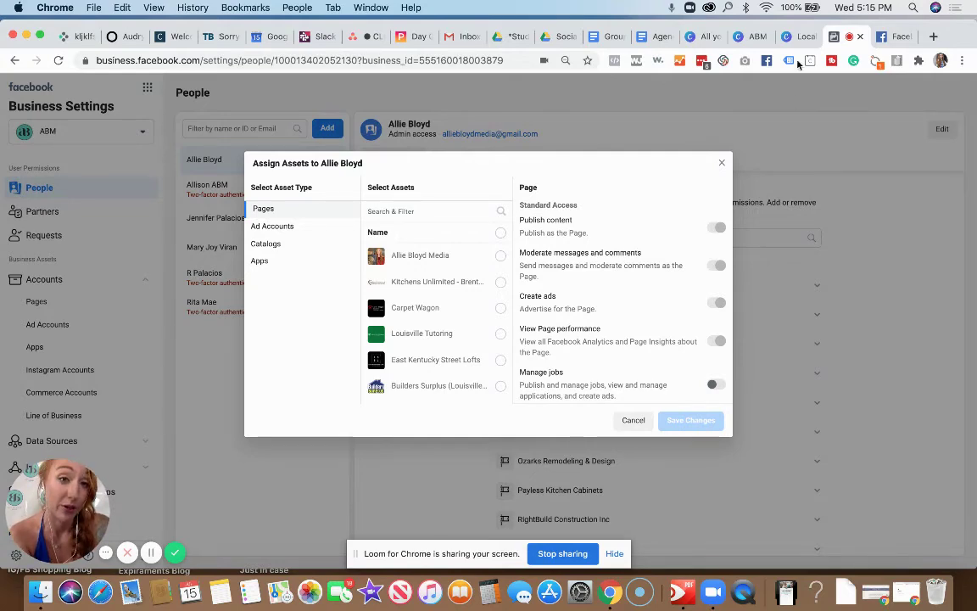
pyautogui.click(720, 161)
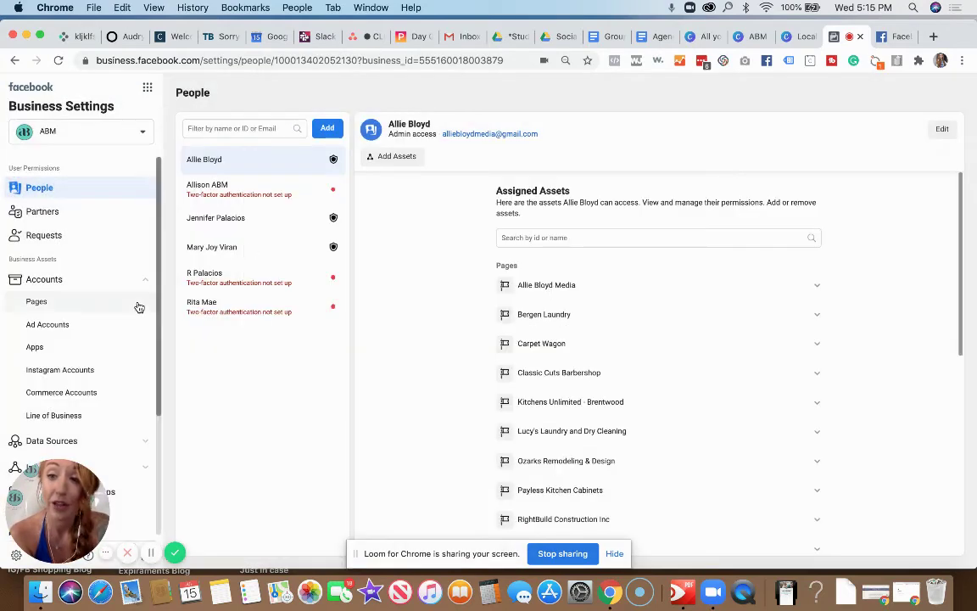
# Show the Pixels settings within the business's data sources.
pyautogui.scroll(-4, 139, 307)
pyautogui.click(129, 266)
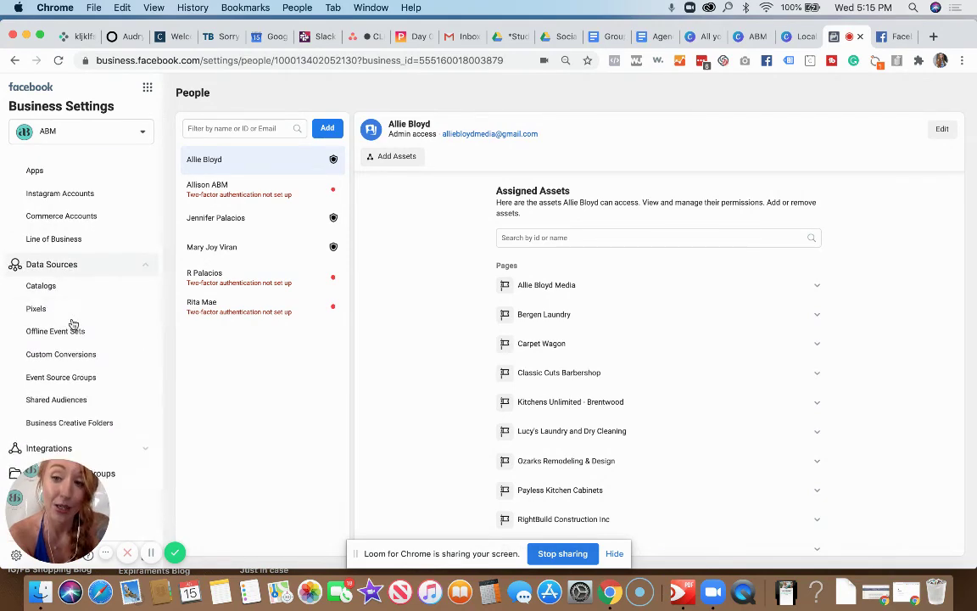
pyautogui.click(54, 316)
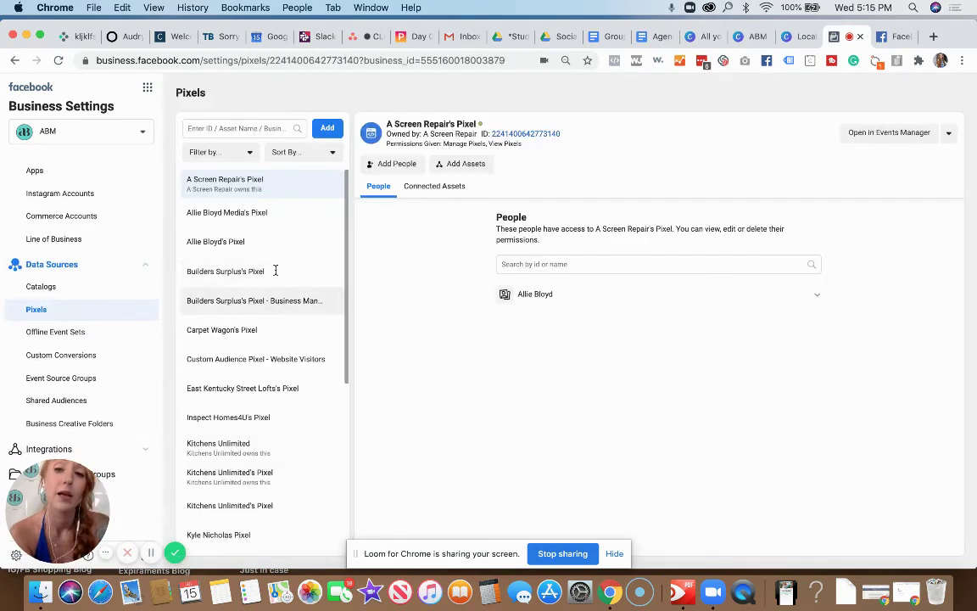
# View the form for adding a new pixel, including its name and website fields, and close it without creating one.
pyautogui.click(317, 134)
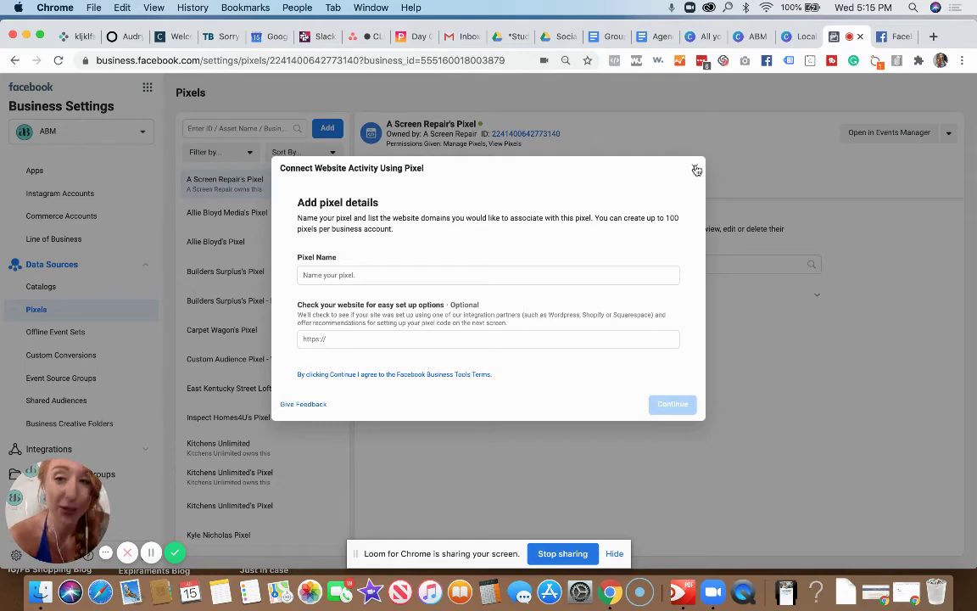
pyautogui.click(382, 274)
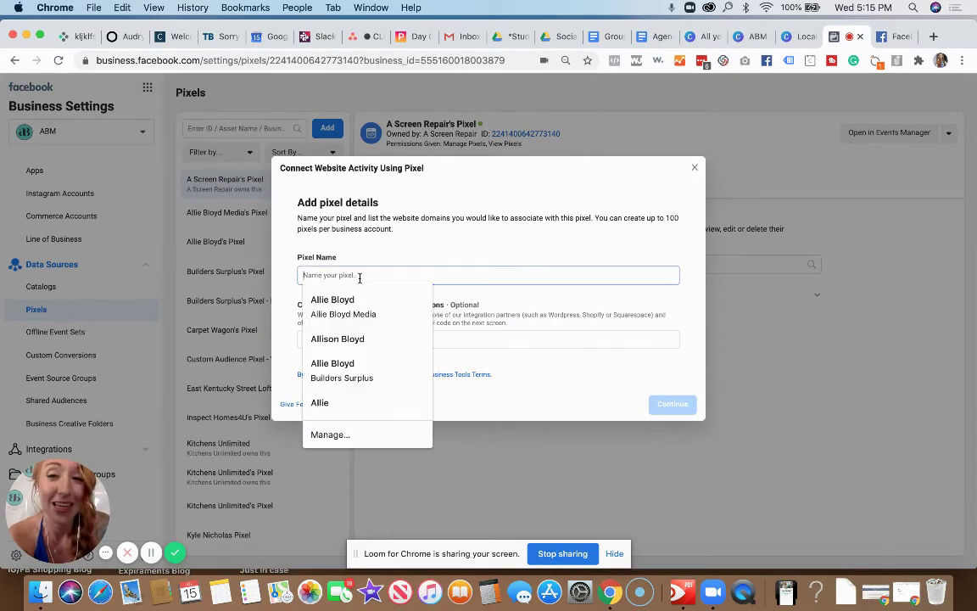
pyautogui.click(472, 258)
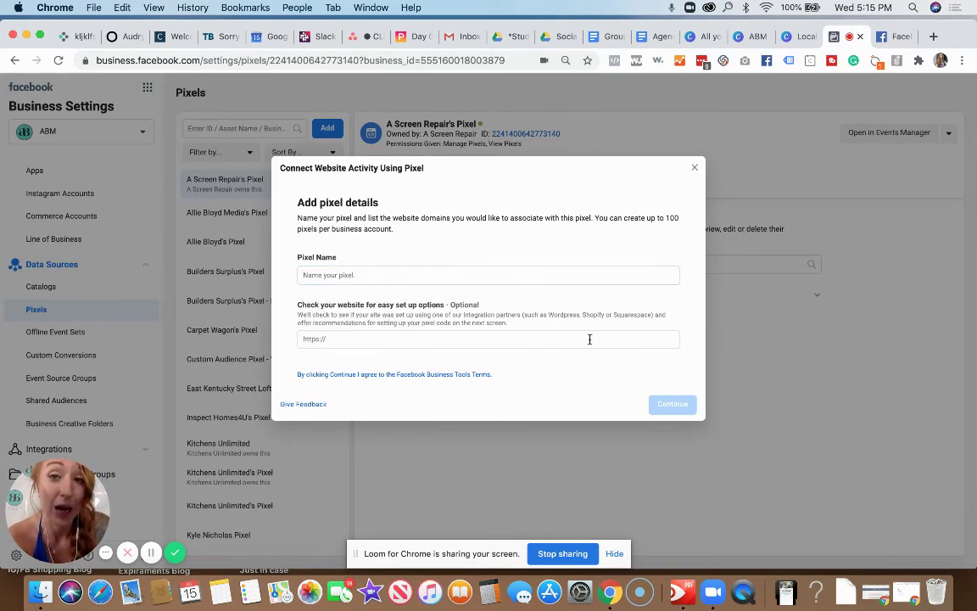
pyautogui.click(696, 167)
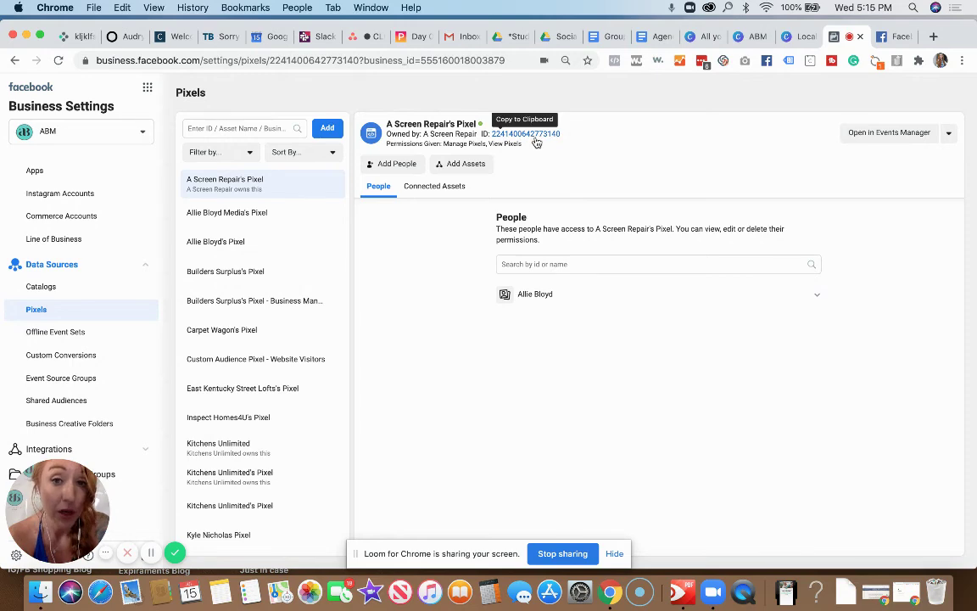
pyautogui.click(948, 136)
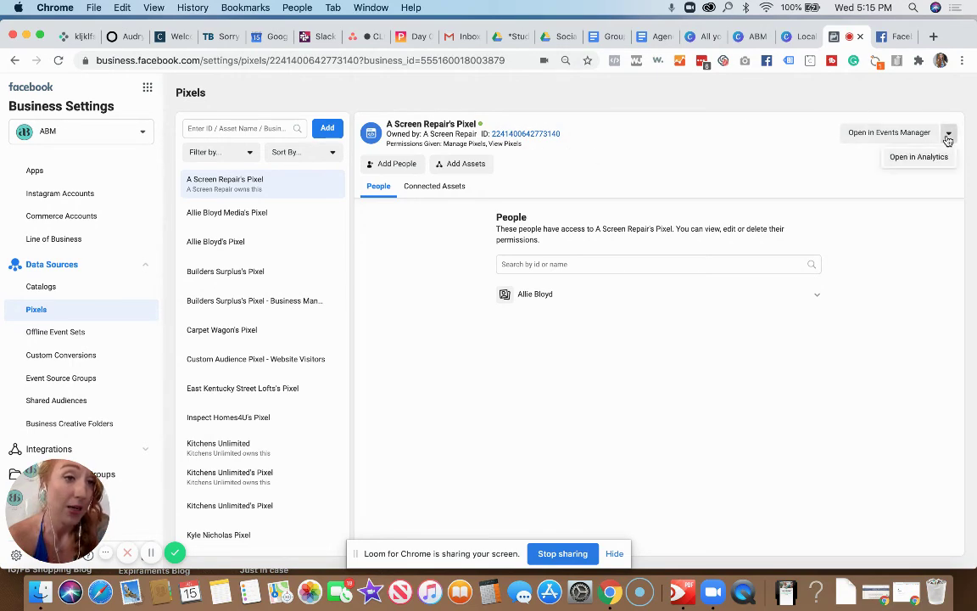
pyautogui.click(678, 130)
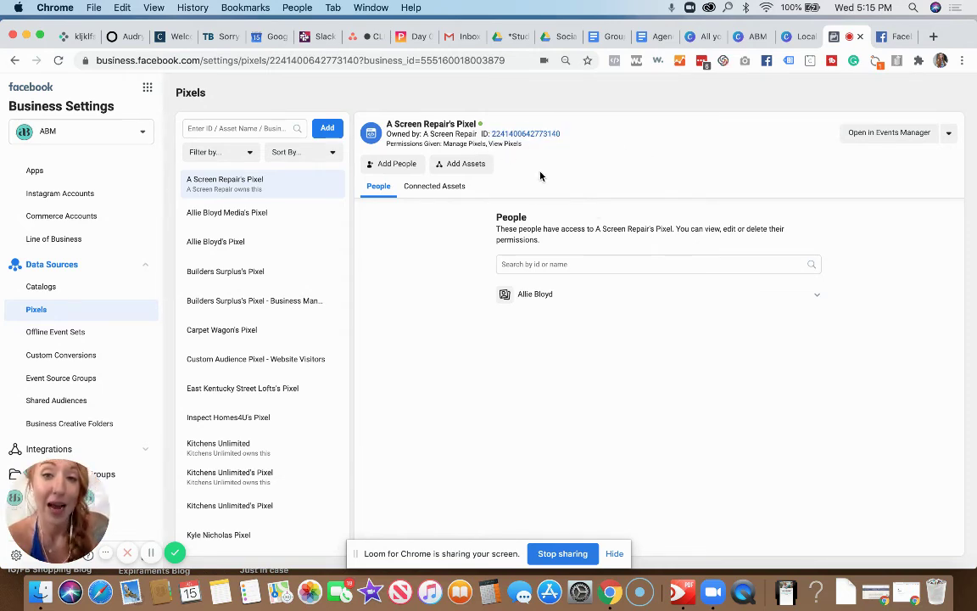
pyautogui.click(435, 169)
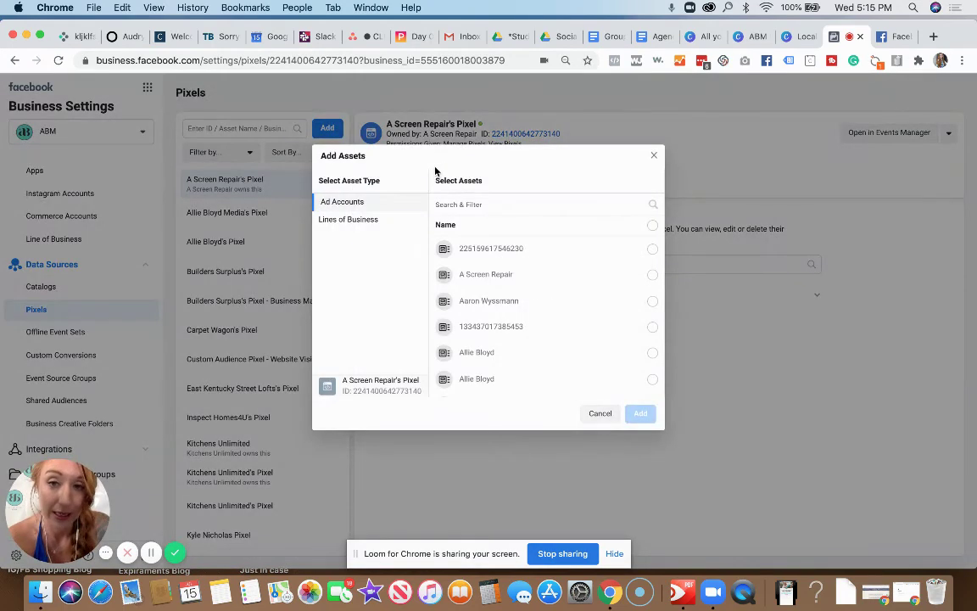
pyautogui.click(329, 201)
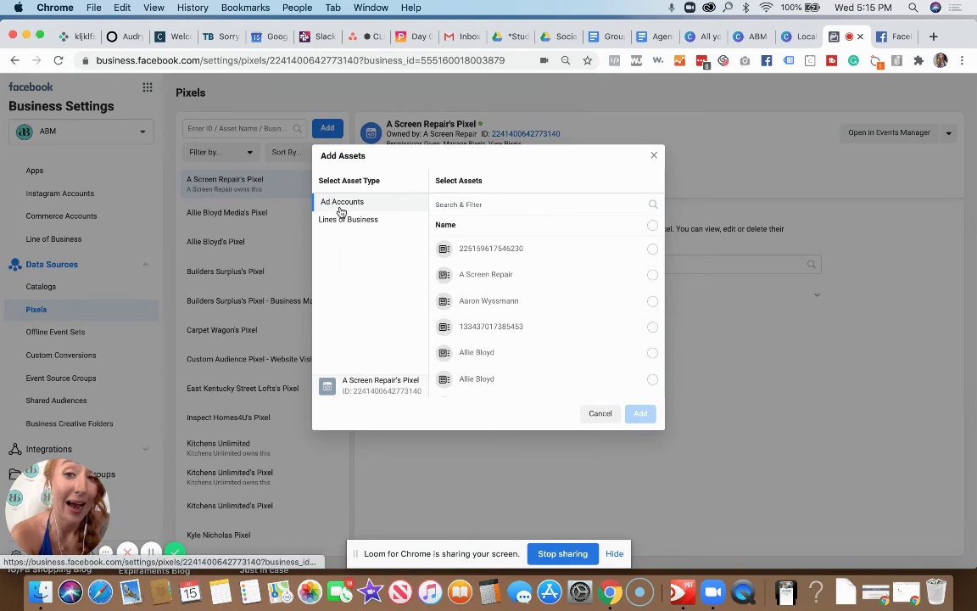
pyautogui.click(631, 251)
pyautogui.click(632, 251)
pyautogui.click(652, 275)
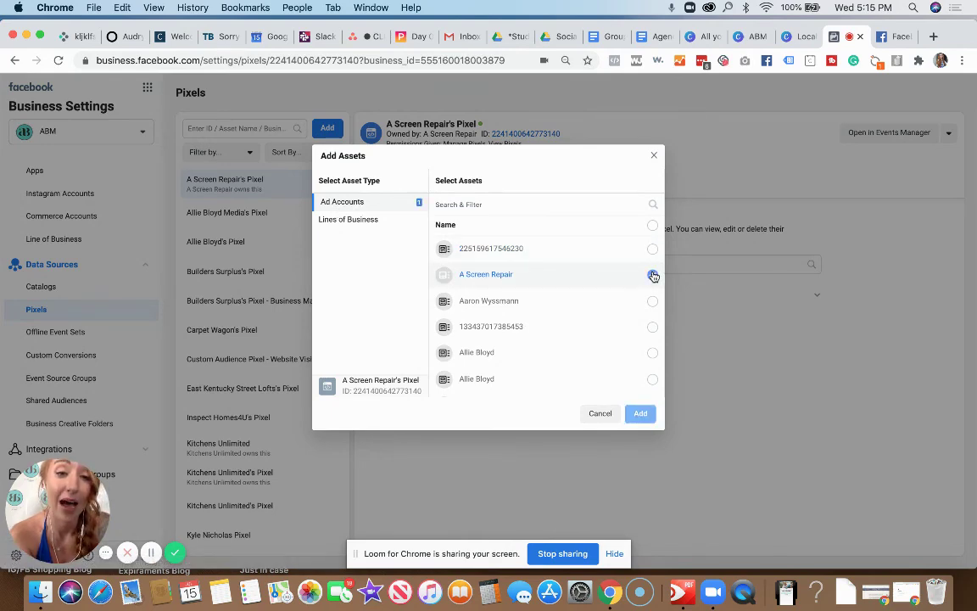